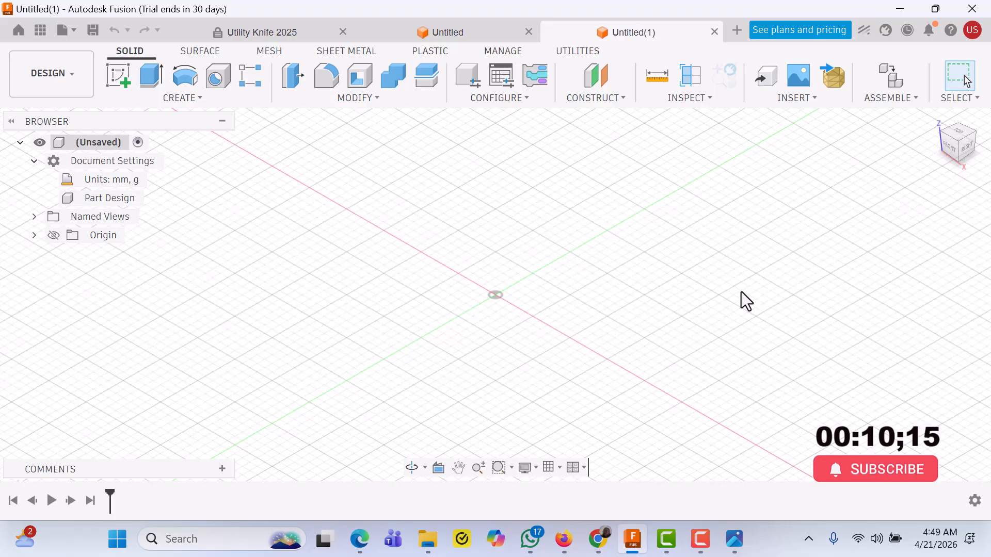
# Examine the building block reference picture and the list of available workspaces.
pyautogui.click(734, 552)
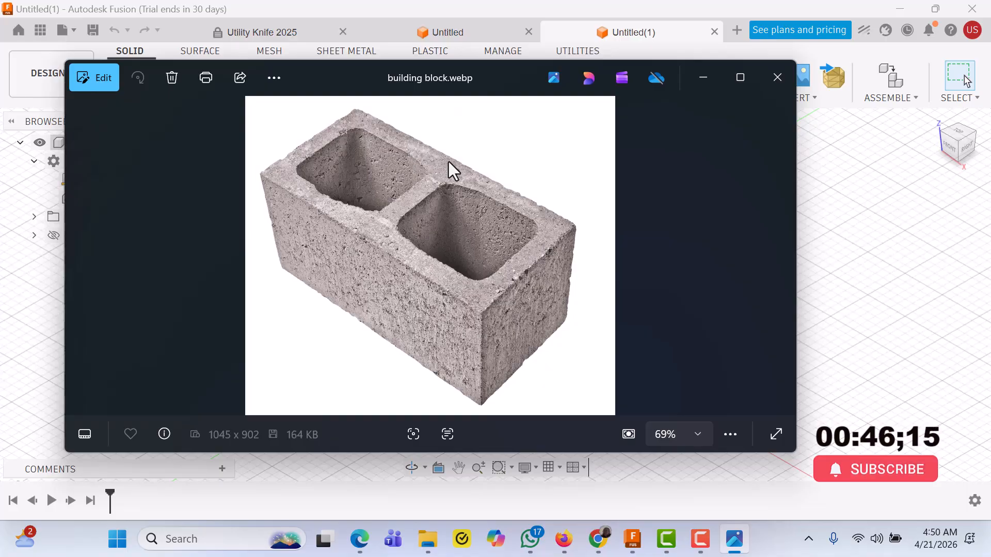
pyautogui.hotkey('alt', 'Tab')
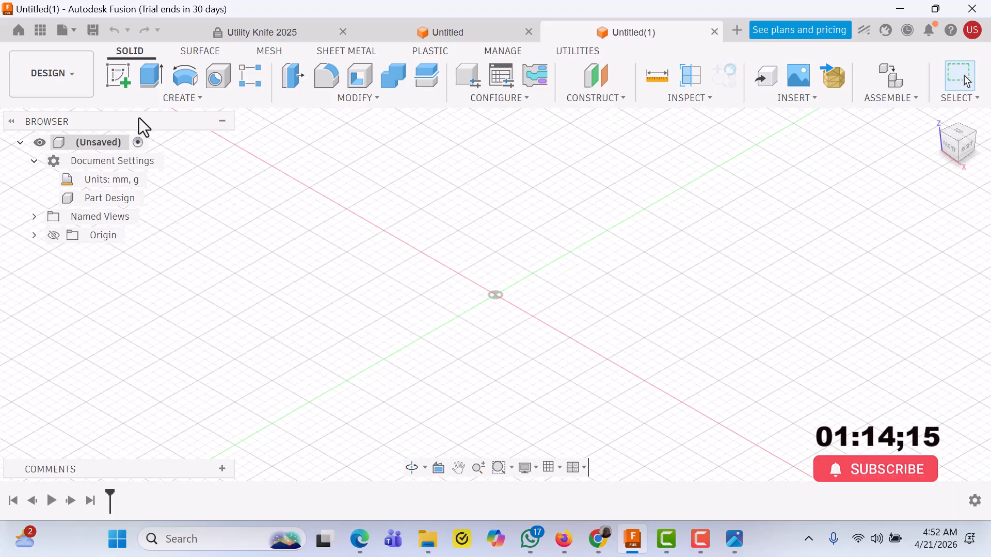
pyautogui.click(72, 78)
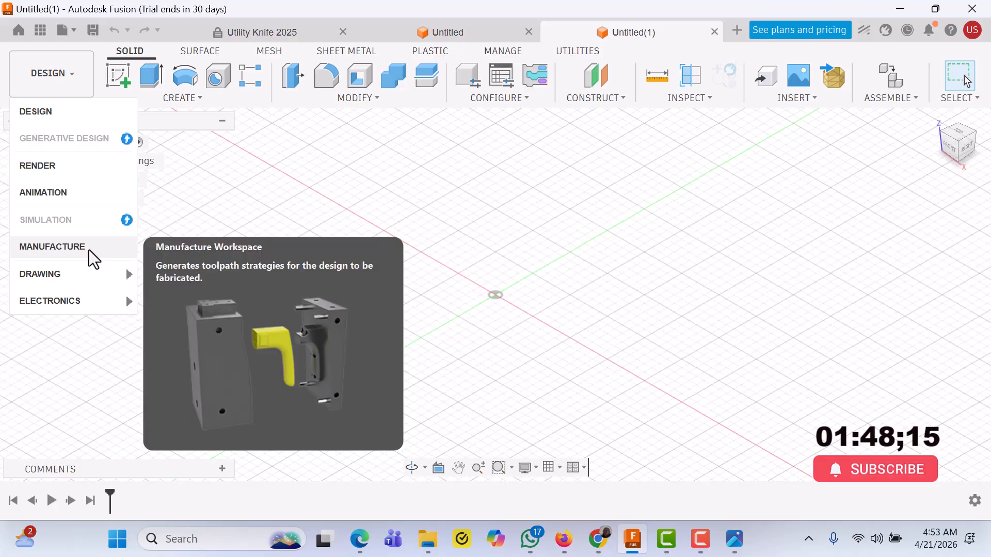
pyautogui.moveTo(85, 276)
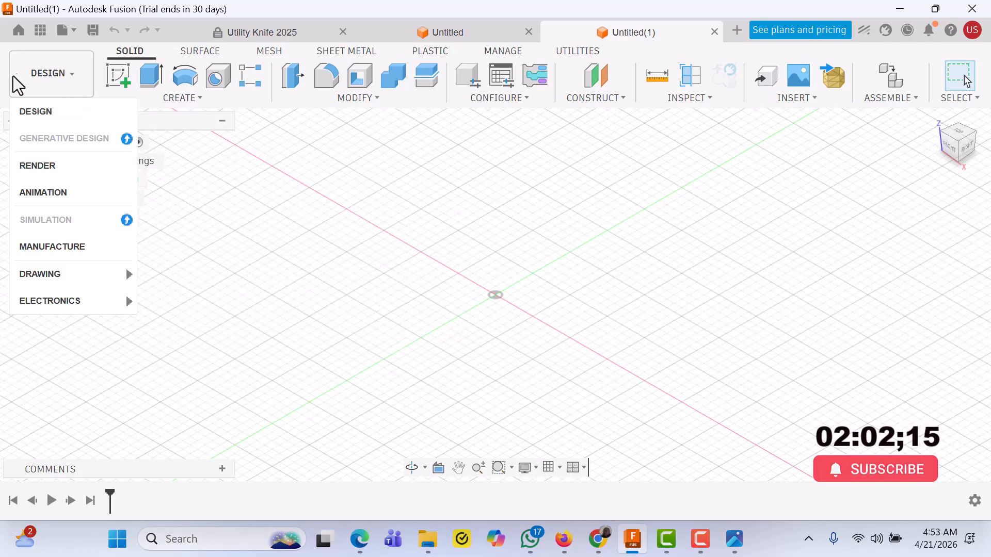
pyautogui.click(306, 200)
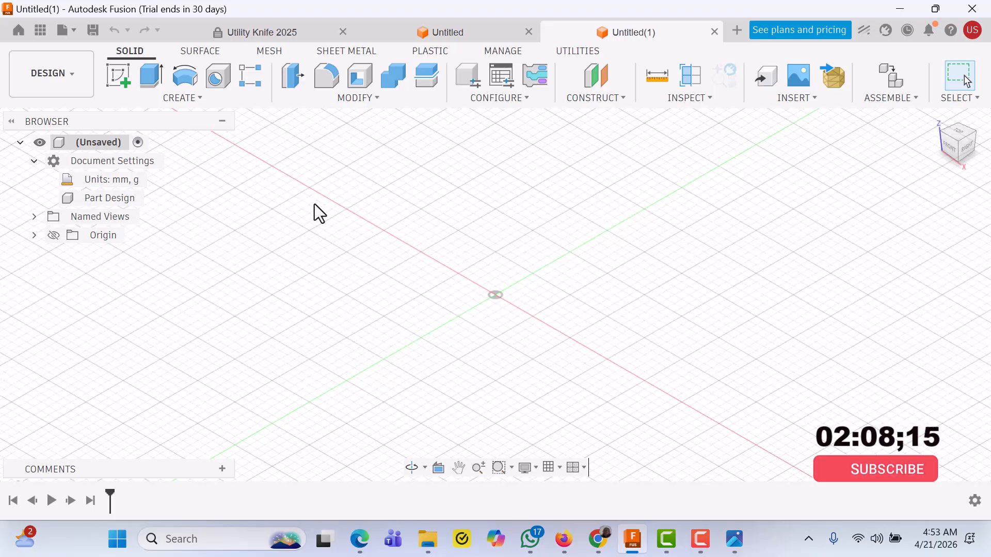
pyautogui.click(737, 547)
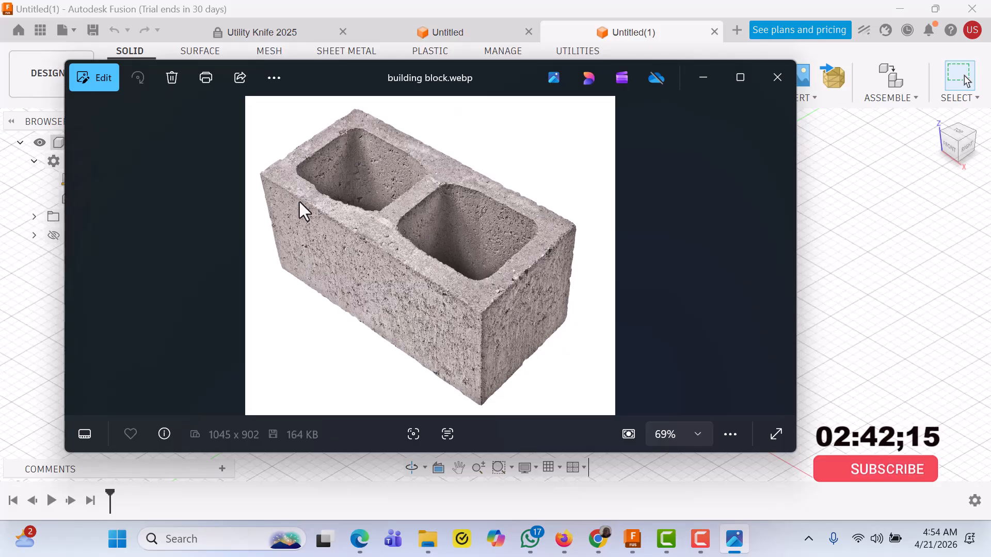
pyautogui.click(701, 77)
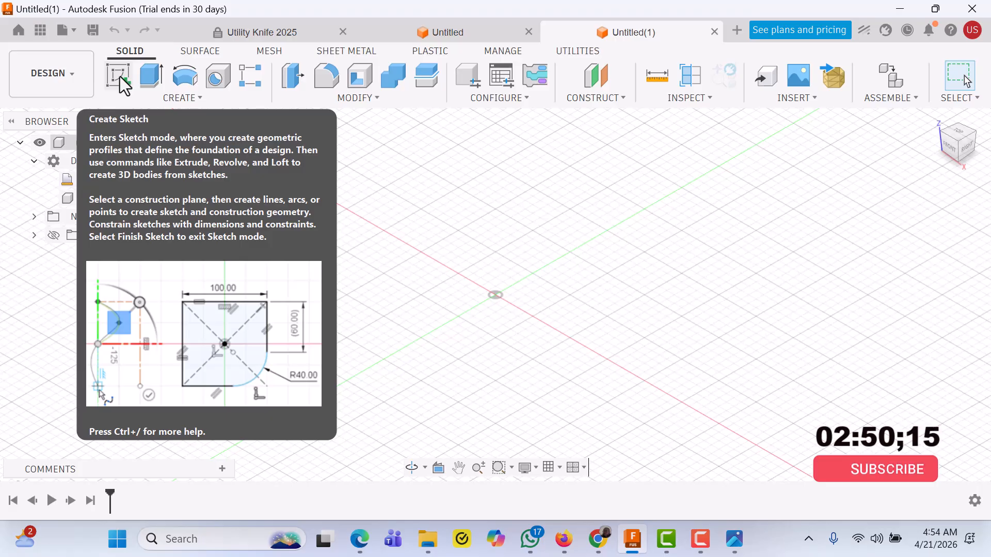
# Sketch a rectangle about 180 by 70 mm on the horizontal XY plane with one corner at the origin, and finish the sketch.
pyautogui.click(120, 76)
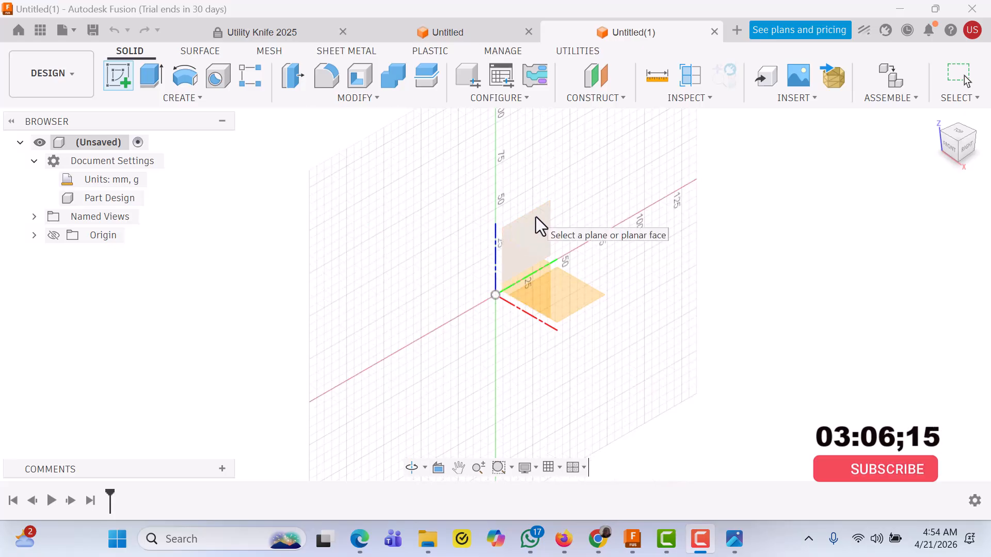
pyautogui.click(589, 304)
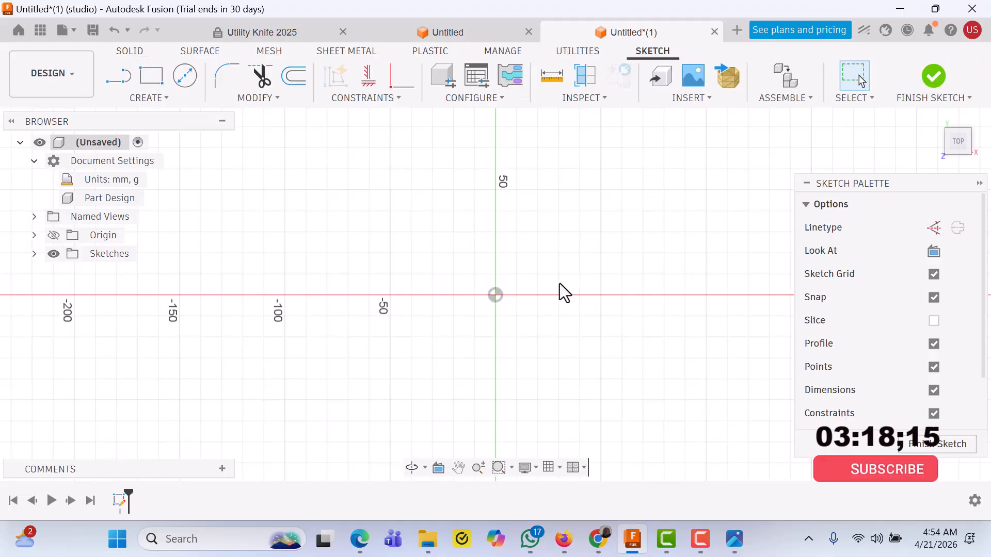
pyautogui.click(157, 81)
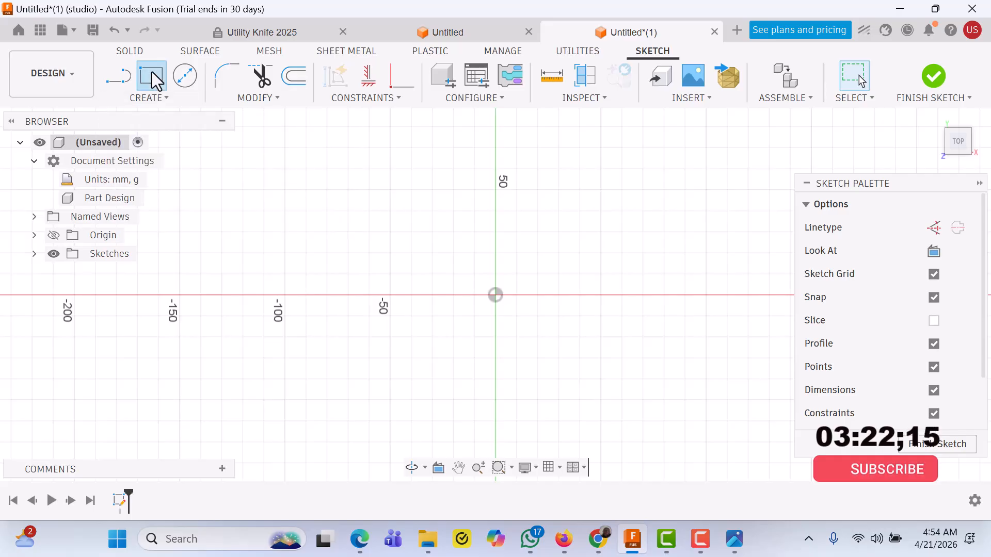
pyautogui.click(495, 295)
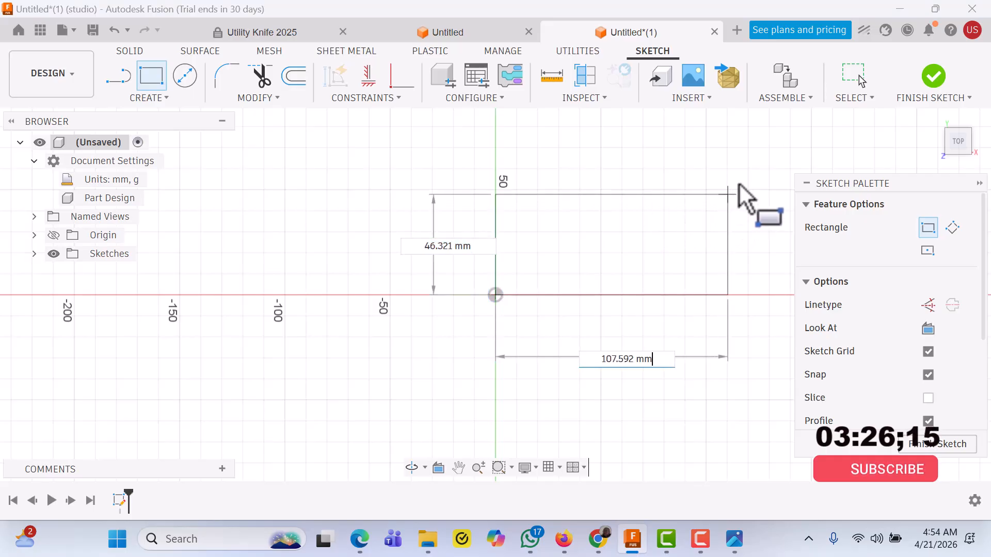
pyautogui.click(762, 185)
pyautogui.moveTo(684, 205)
pyautogui.mouseDown(button='middle')
pyautogui.moveTo(480, 230)
pyautogui.moveTo(540, 235)
pyautogui.mouseUp(button='middle')
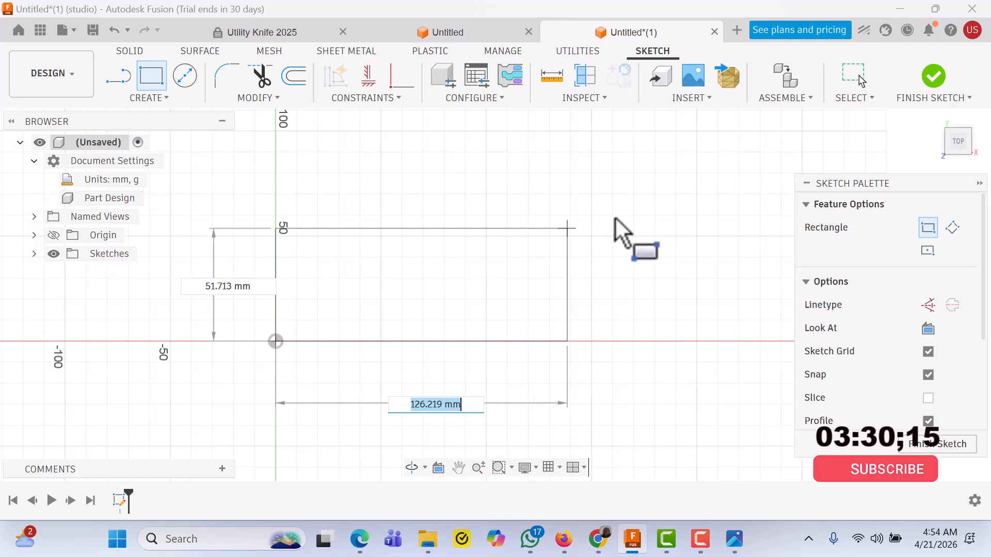
pyautogui.click(655, 194)
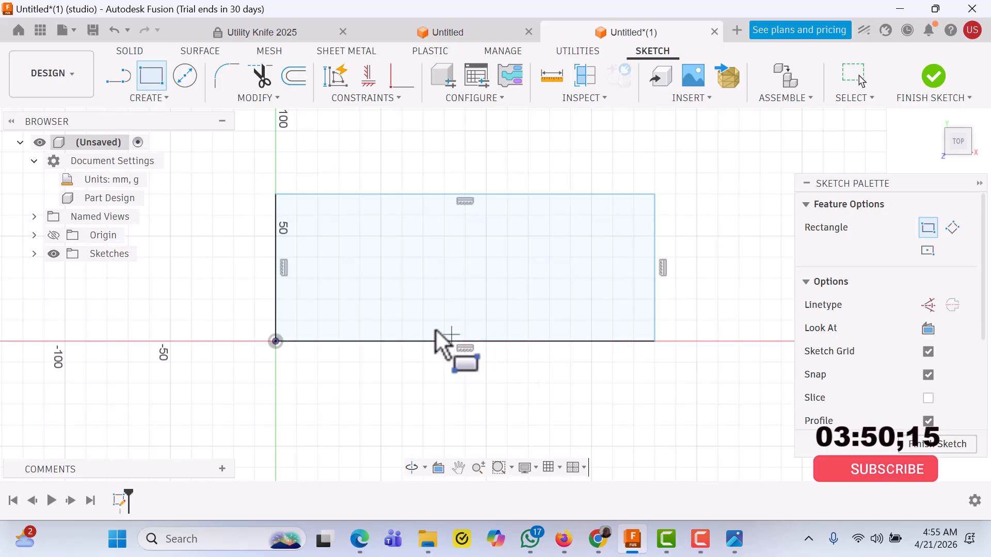
pyautogui.click(936, 83)
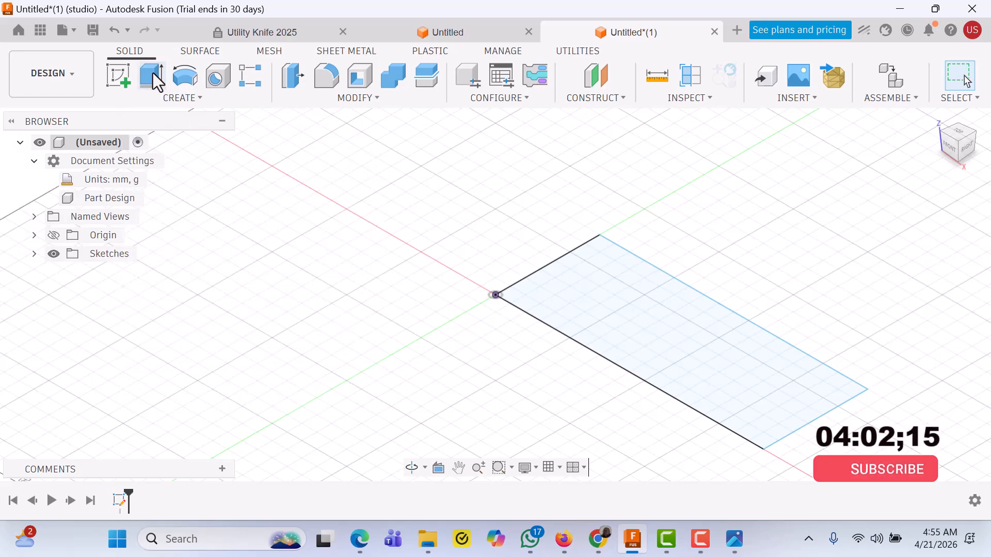
# Extrude the rectangle profile 90 mm upward as a new body.
pyautogui.press('e')
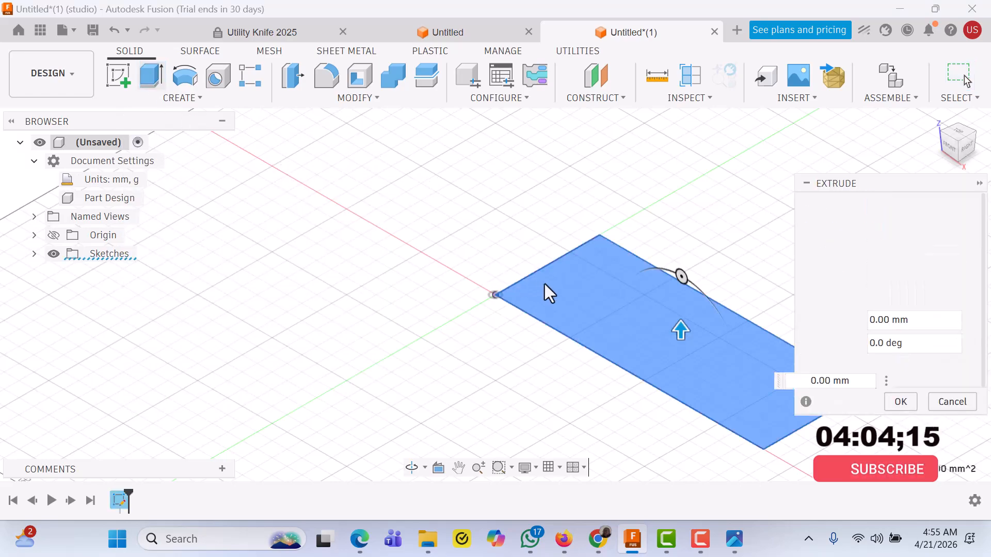
pyautogui.write('20')
pyautogui.press('Return')
pyautogui.moveTo(684, 302); pyautogui.dragTo(692, 239)
pyautogui.moveTo(711, 206); pyautogui.dragTo(515, 217, button='middle')
pyautogui.moveTo(485, 261); pyautogui.dragTo(509, 193)
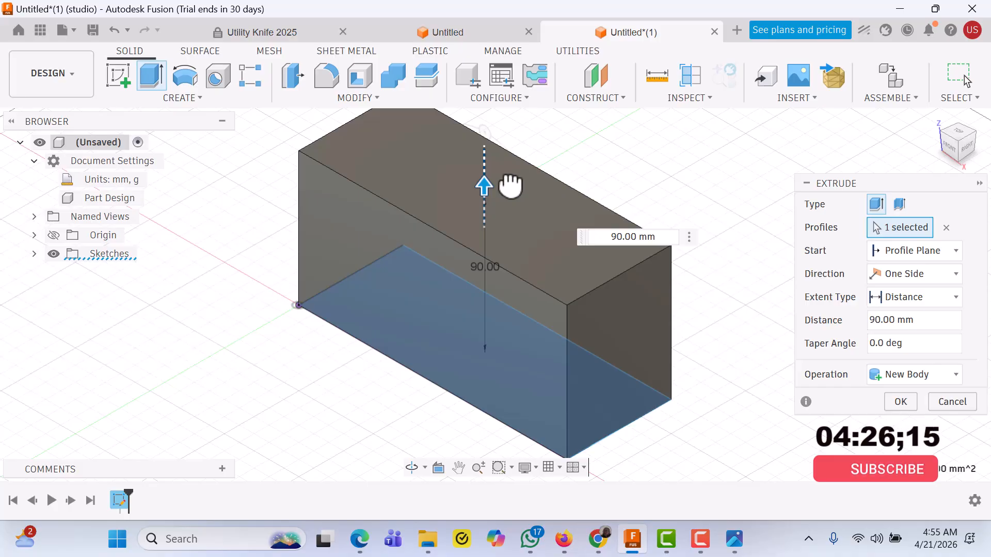
pyautogui.moveTo(510, 186); pyautogui.dragTo(510, 185)
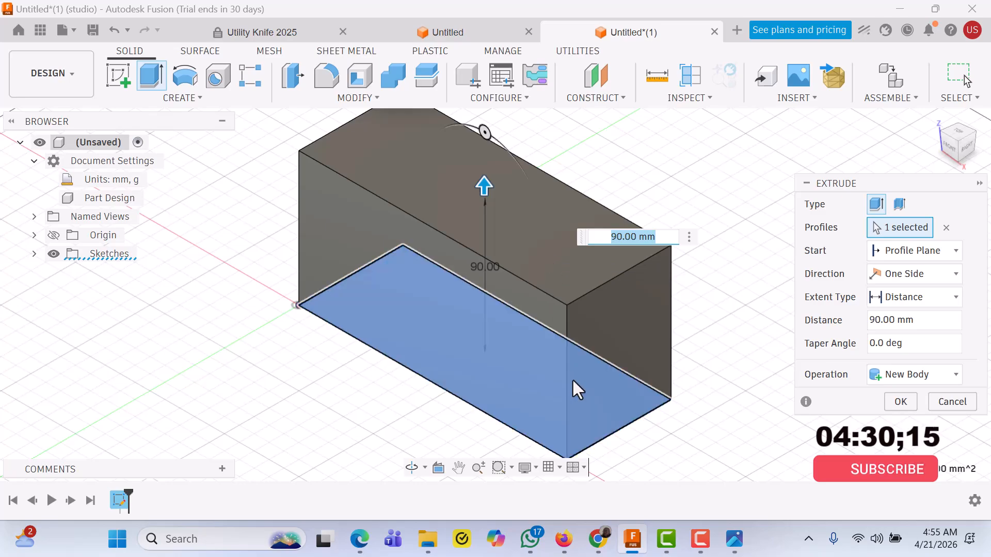
pyautogui.moveTo(879, 182); pyautogui.dragTo(781, 124)
pyautogui.click(801, 346)
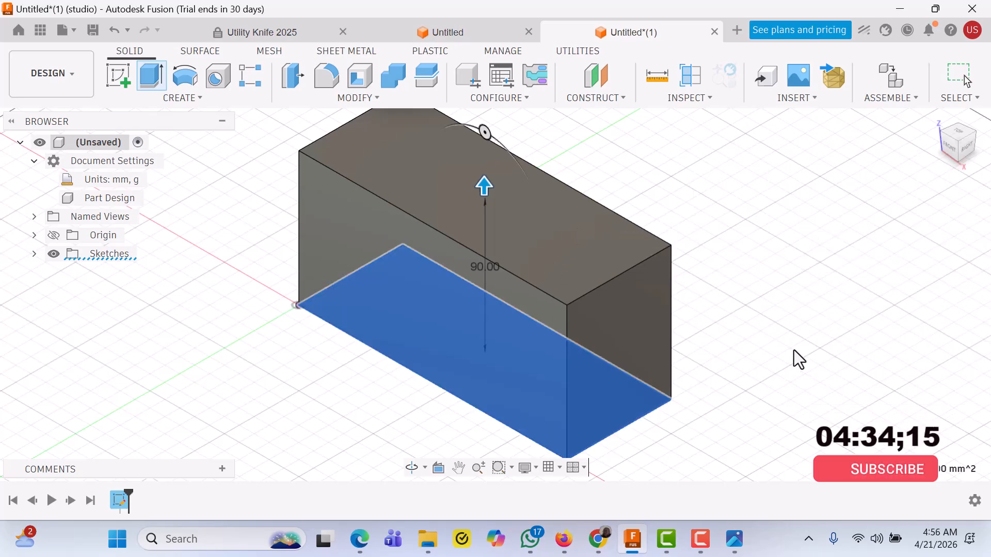
pyautogui.scroll(-2, 584, 294)
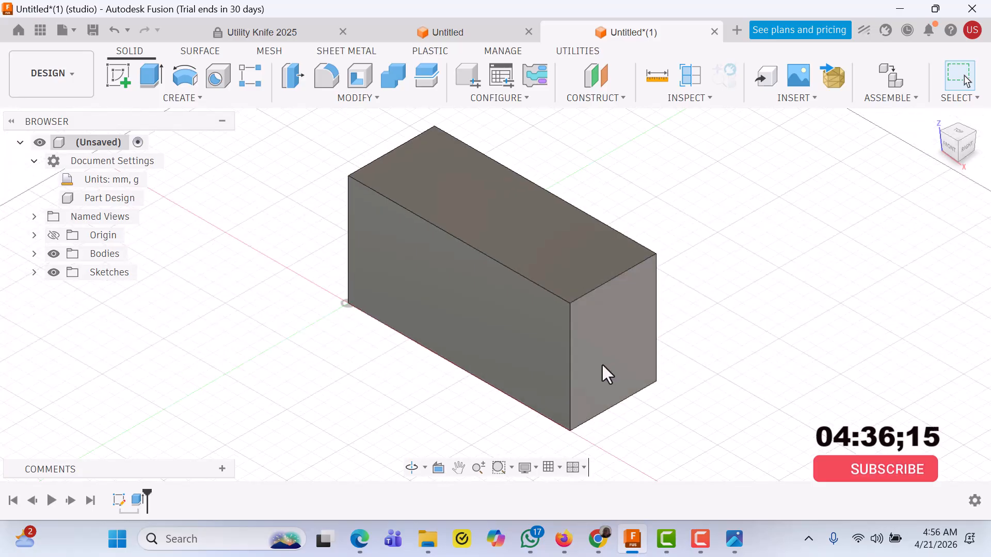
# Compare the block with the reference picture and start a sketch on its top face.
pyautogui.click(736, 549)
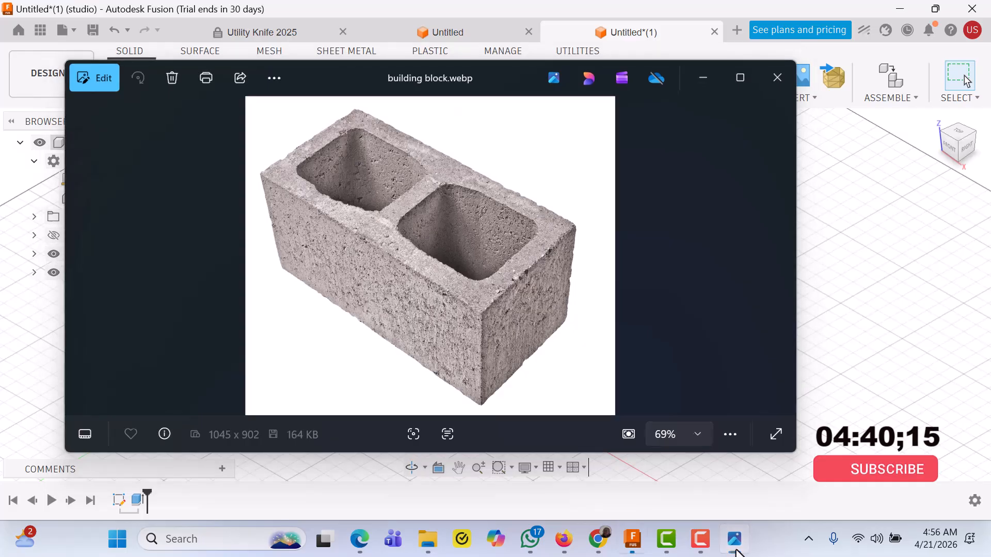
pyautogui.click(735, 540)
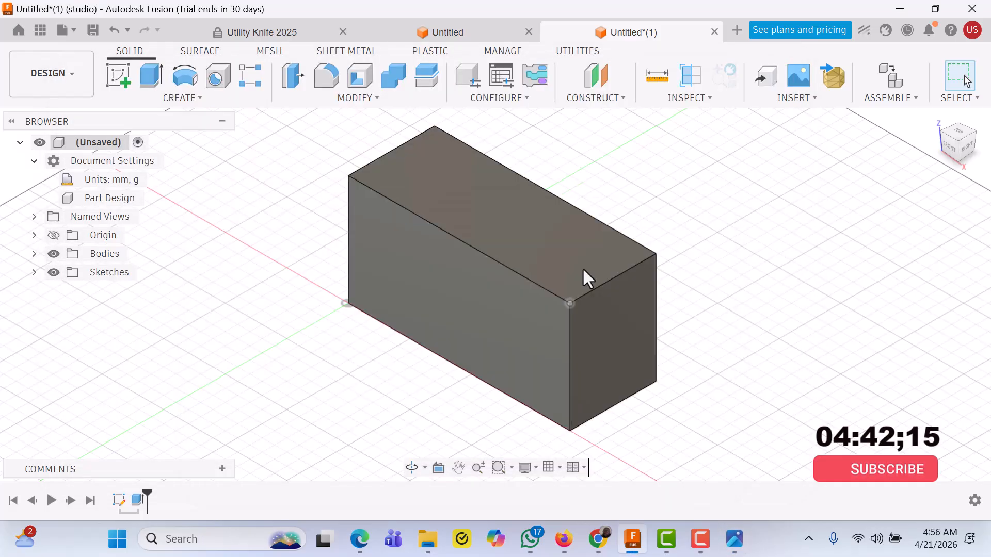
pyautogui.click(735, 538)
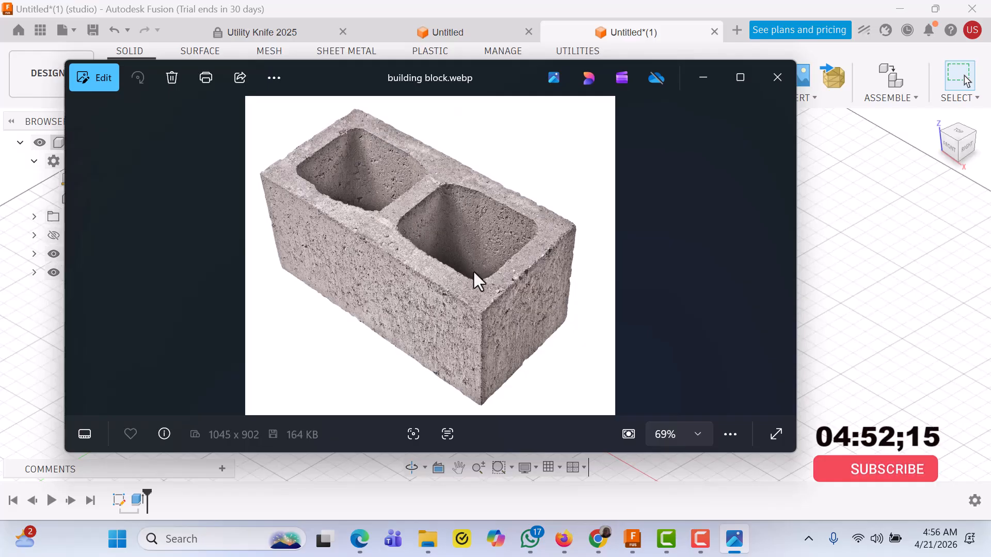
pyautogui.click(702, 78)
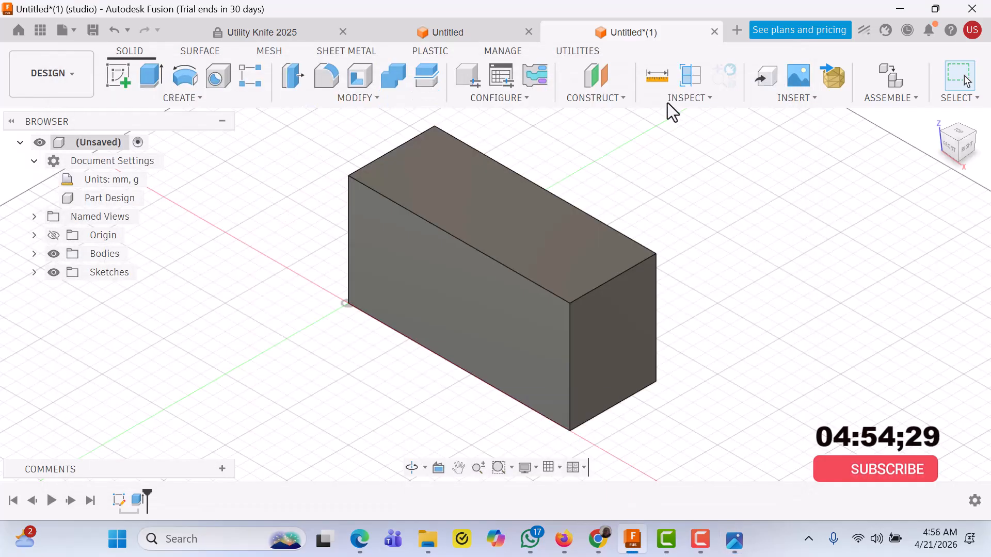
pyautogui.click(117, 74)
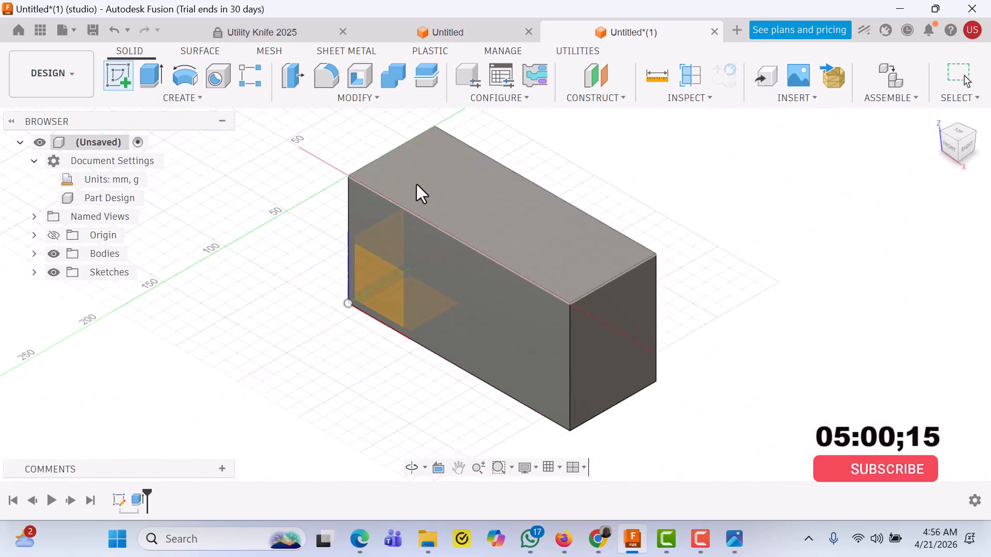
pyautogui.click(448, 171)
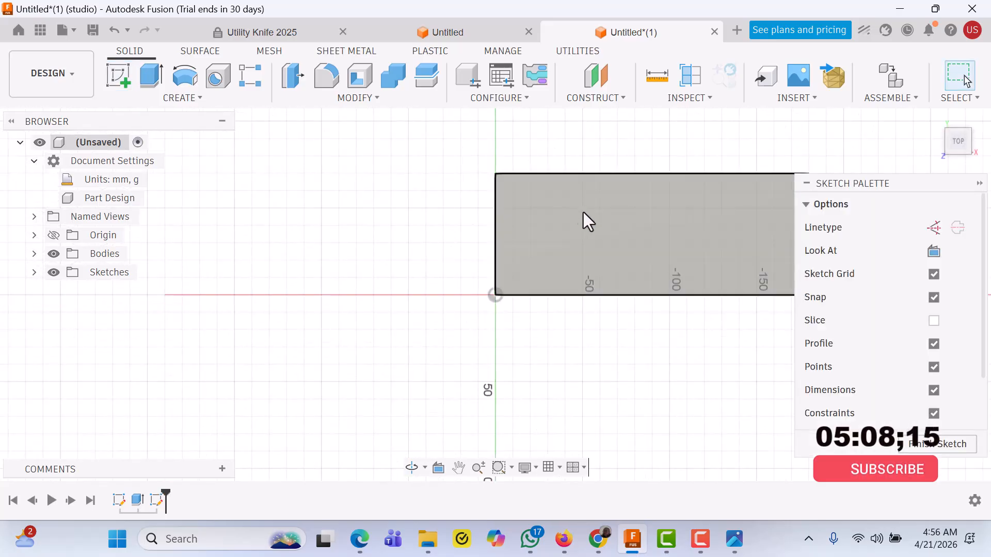
pyautogui.moveTo(613, 230); pyautogui.dragTo(457, 221, button='middle')
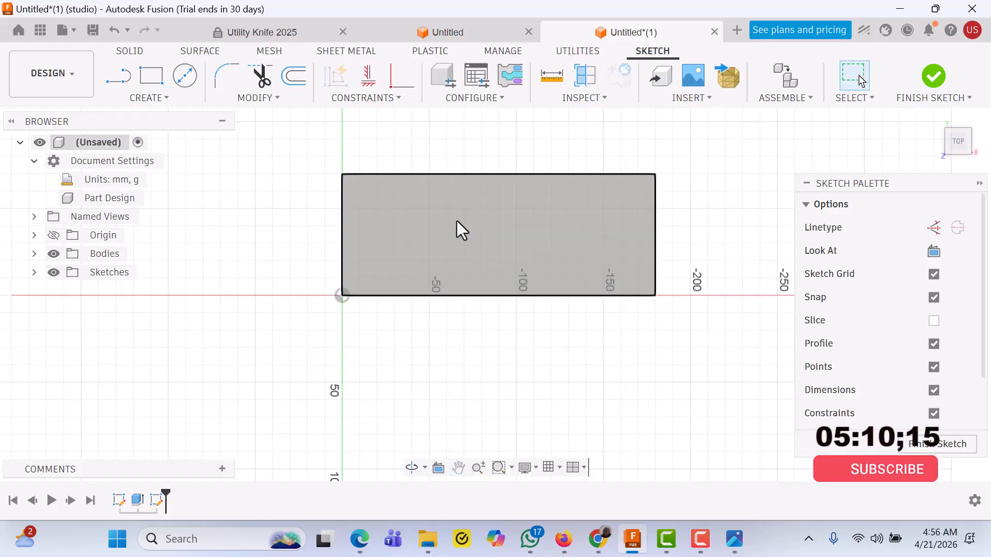
# Draw a 50 by 50 mm rectangle on the top face, inset about 10 mm from the origin end and the back edge.
pyautogui.click(152, 77)
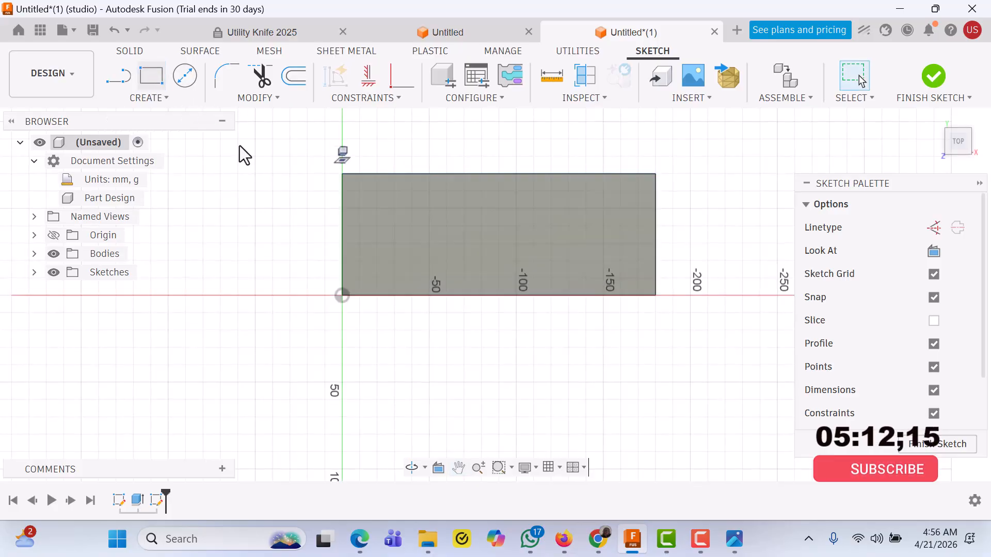
pyautogui.click(359, 190)
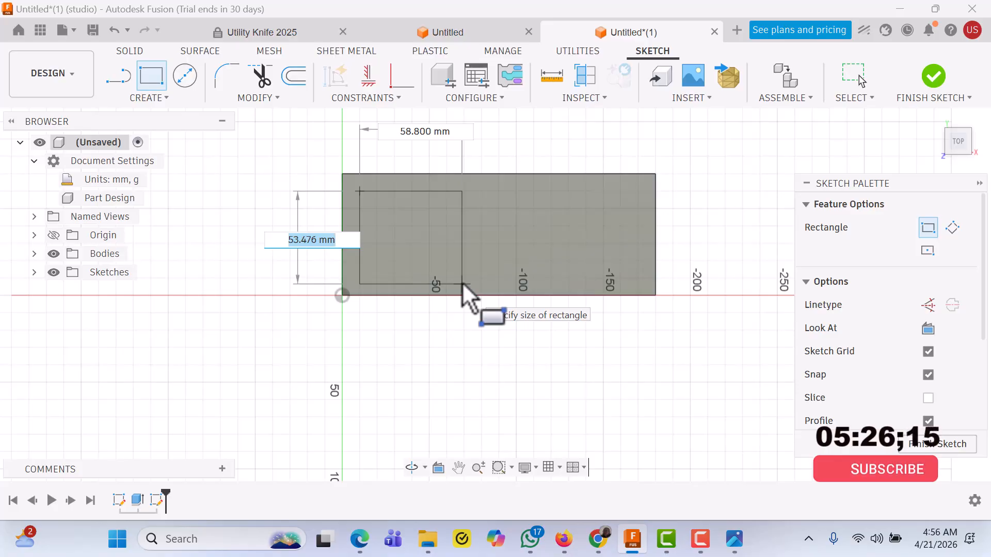
pyautogui.write('5')
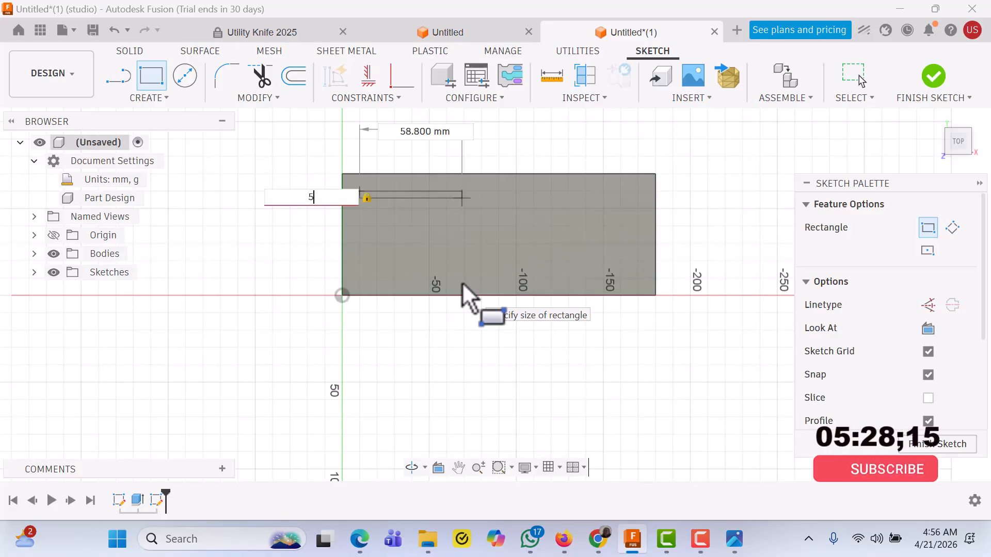
pyautogui.write('0')
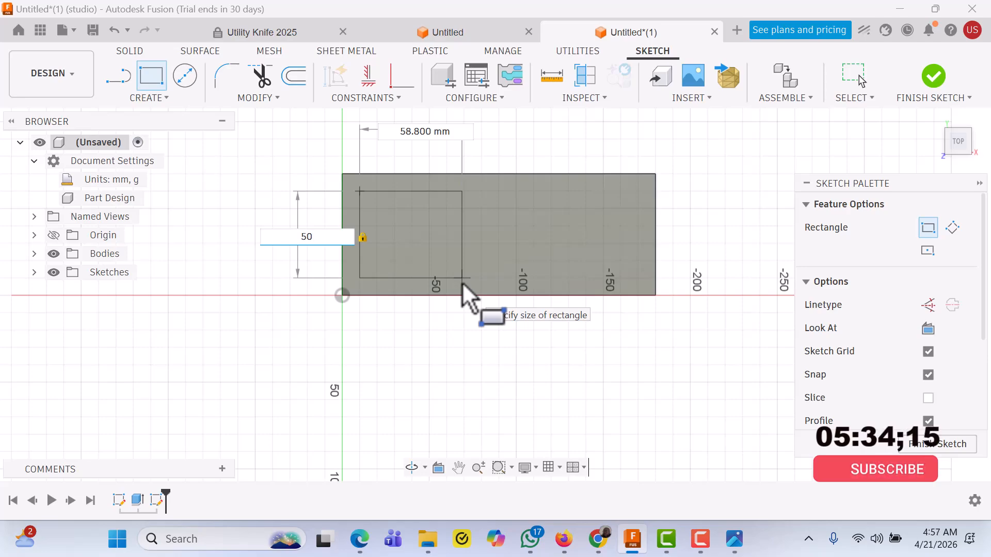
pyautogui.press('Tab')
pyautogui.write('50')
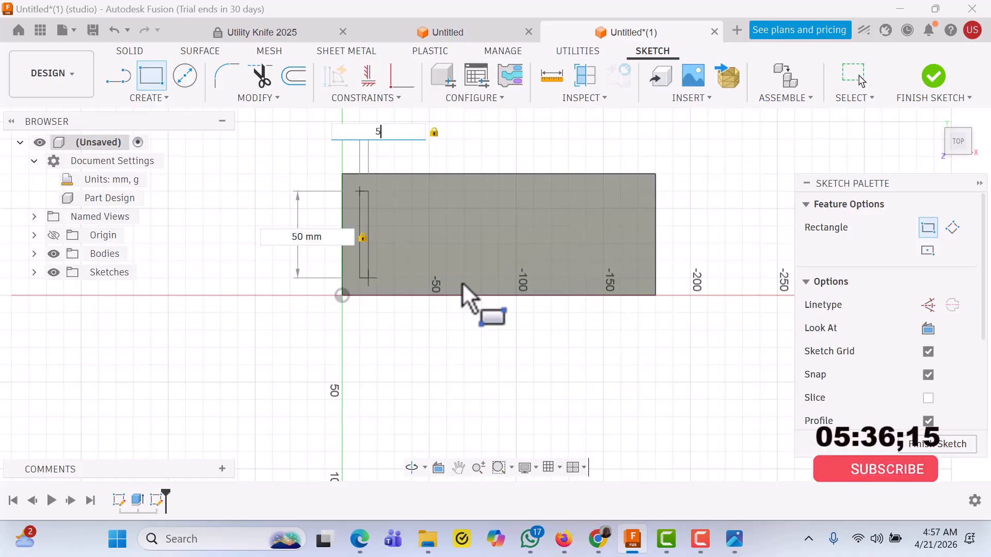
pyautogui.press('Return')
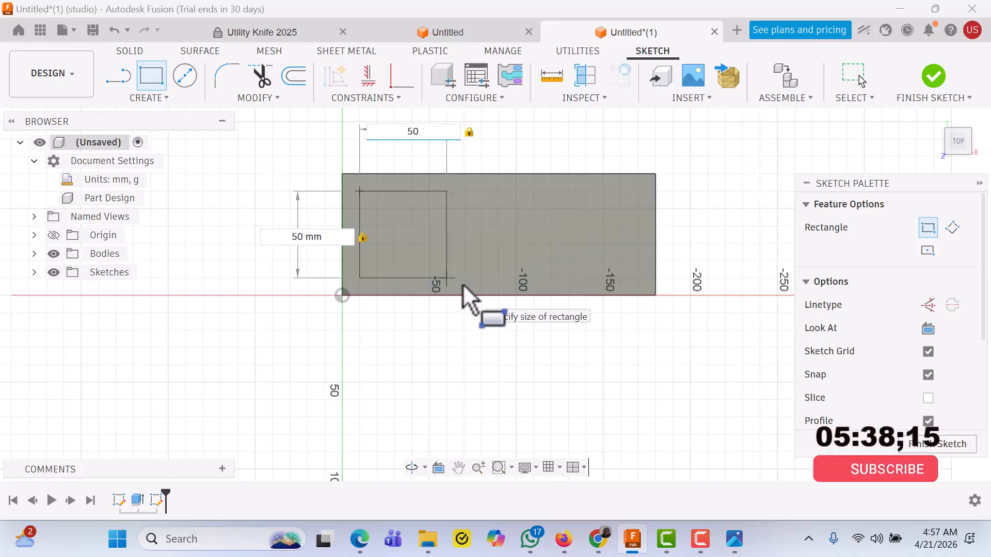
pyautogui.press('Escape')
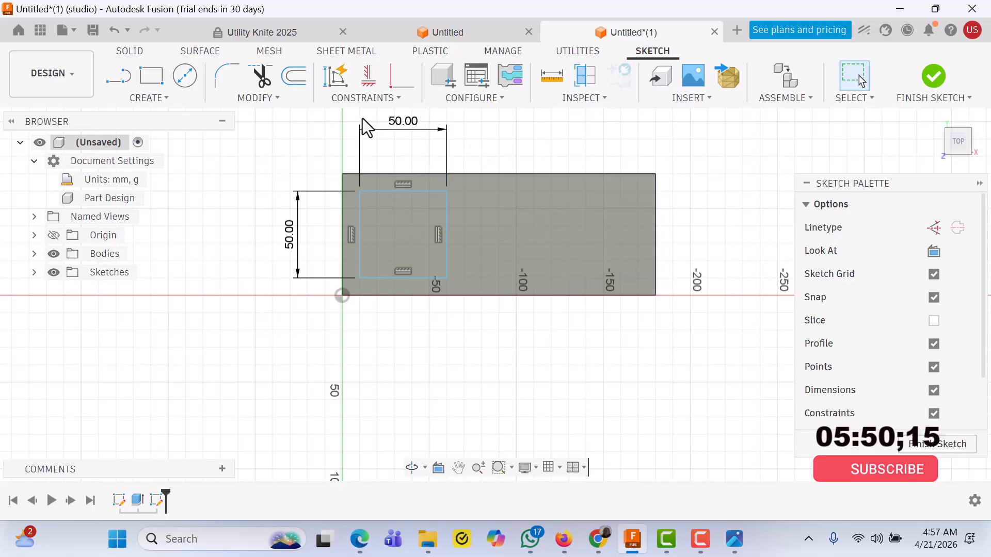
# Draw a second 50 by 50 mm rectangle on the top face, about 40 mm from the first and level with it.
pyautogui.click(151, 78)
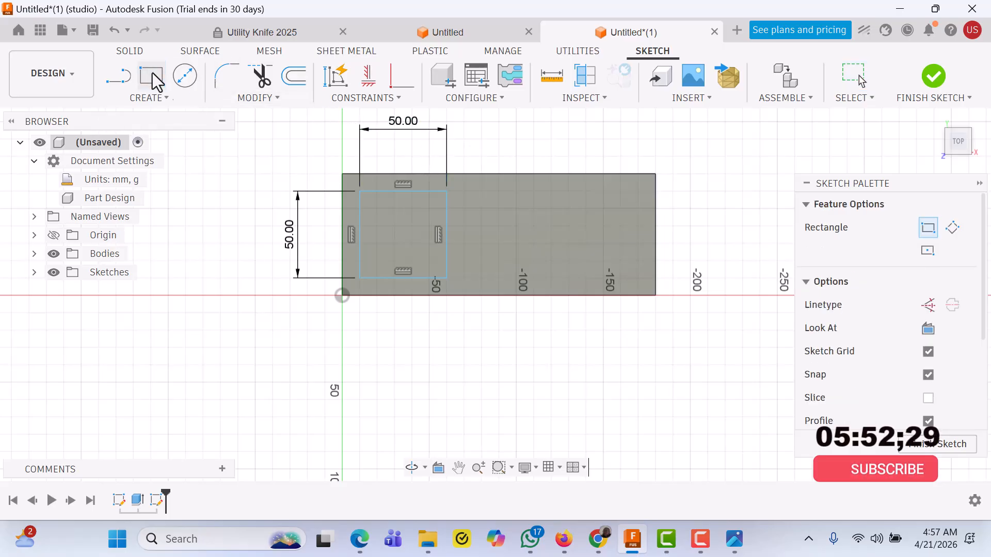
pyautogui.click(520, 193)
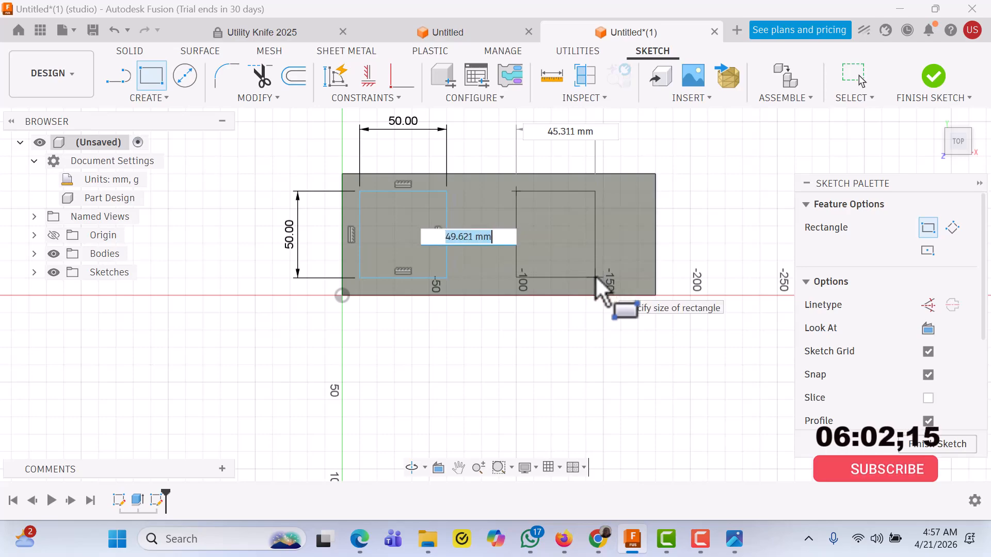
pyautogui.write('50')
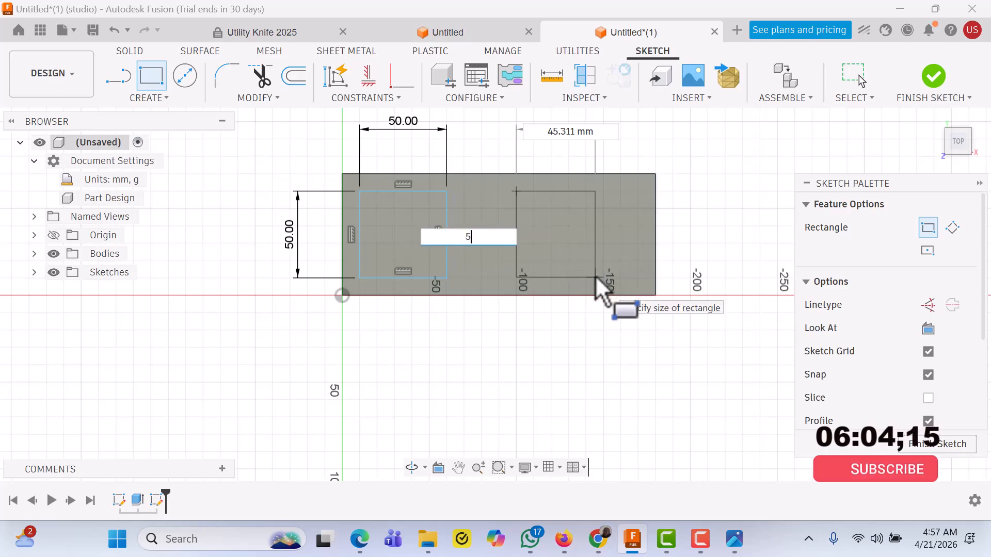
pyautogui.press('Tab')
pyautogui.write('50')
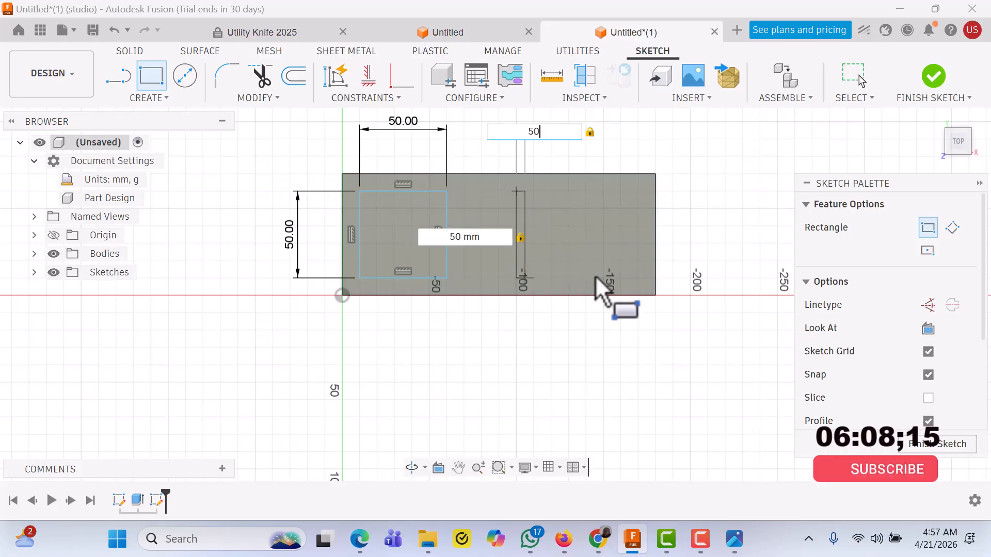
pyautogui.press('Return')
pyautogui.press('Escape')
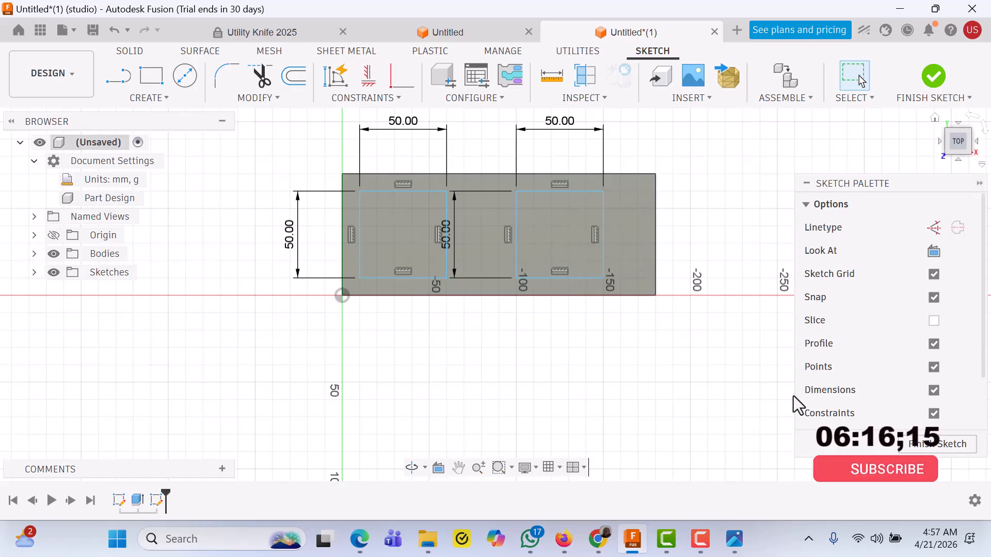
# Hide the dimensions in the sketch, keeping the sketch grid displayed.
pyautogui.click(701, 539)
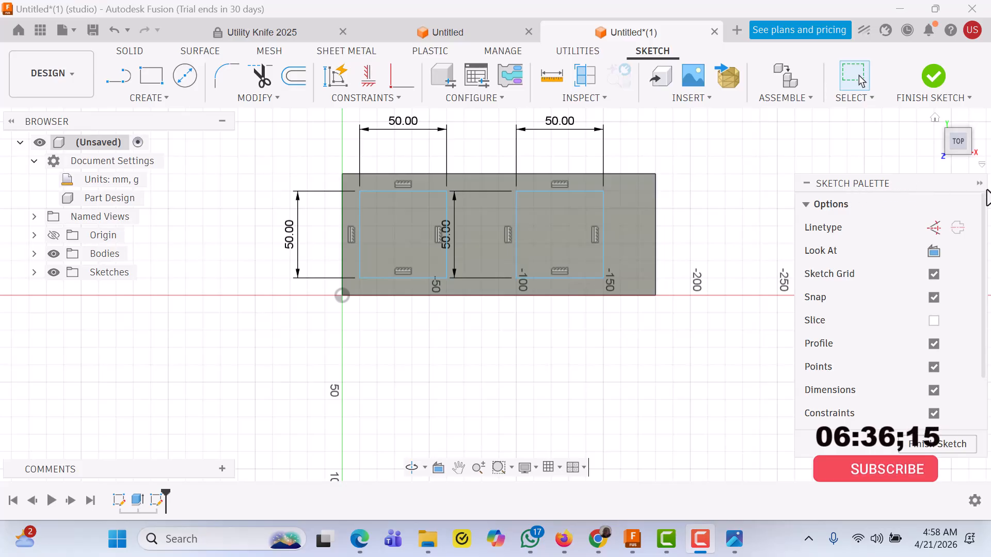
pyautogui.click(980, 184)
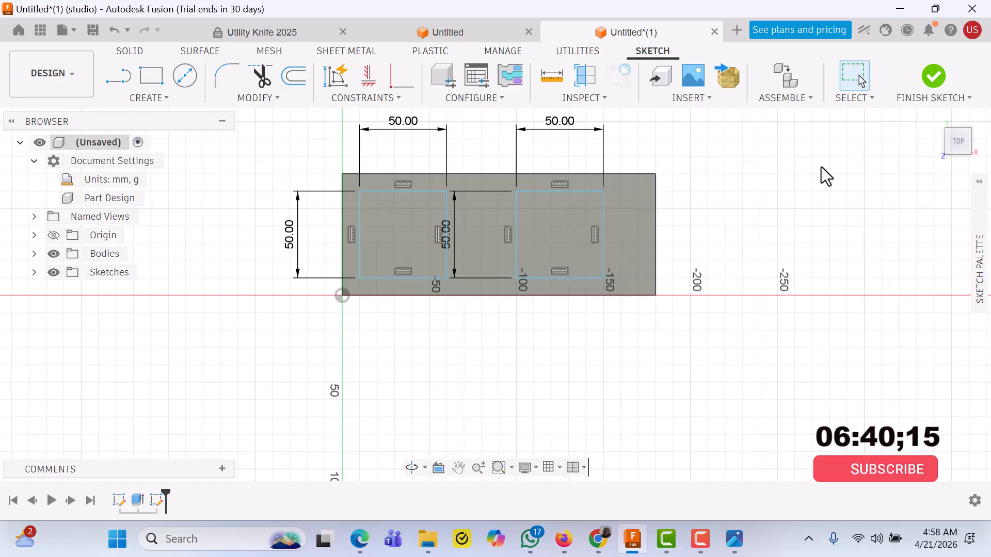
pyautogui.moveTo(983, 184)
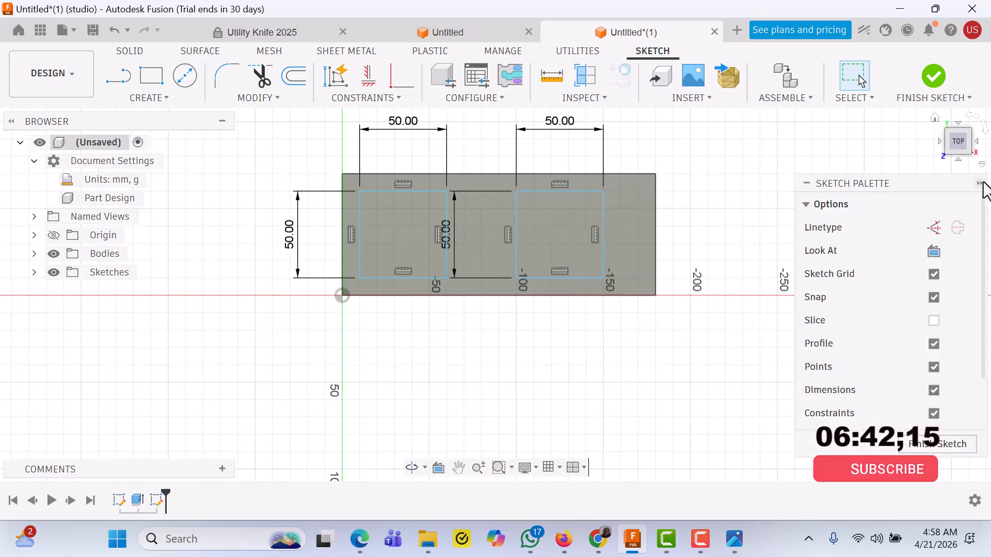
pyautogui.click(934, 391)
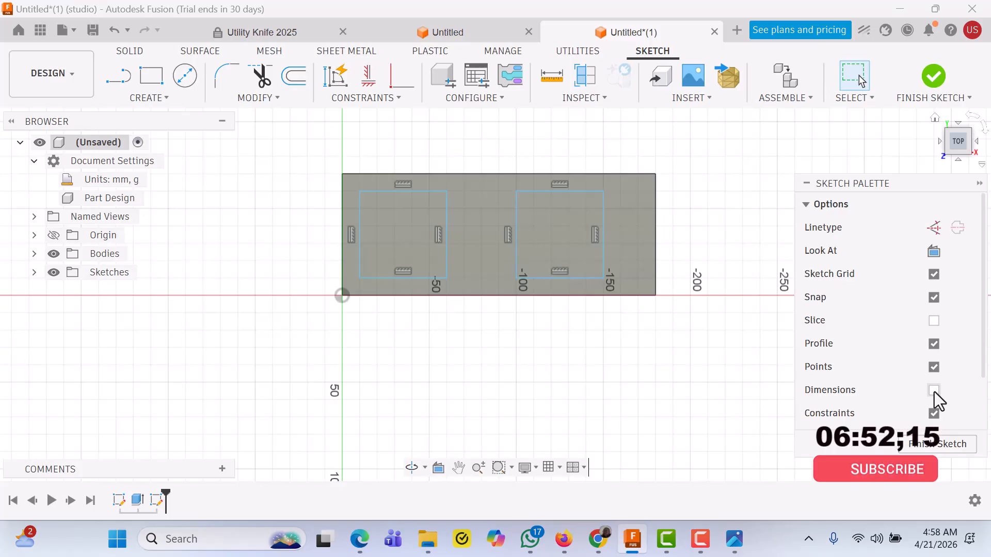
pyautogui.click(934, 275)
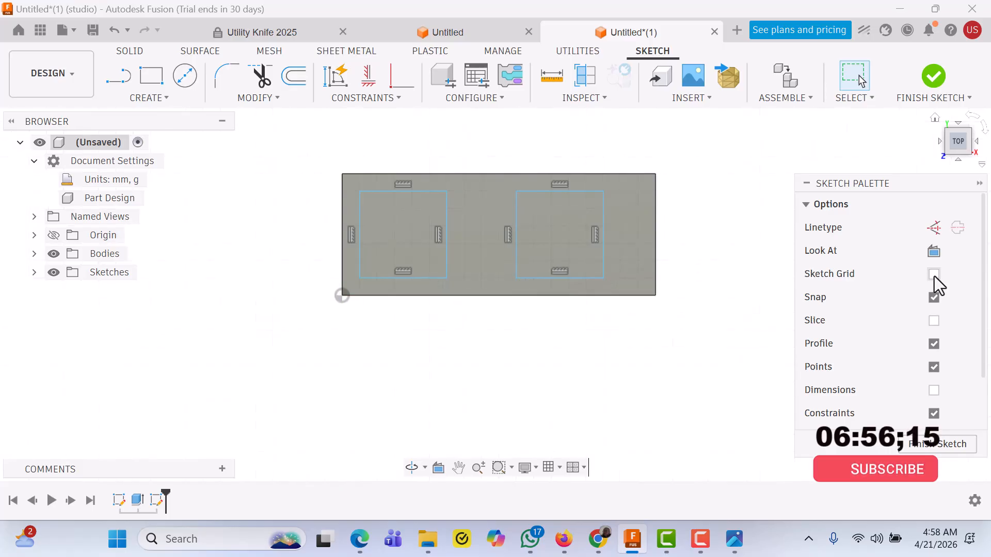
pyautogui.click(934, 274)
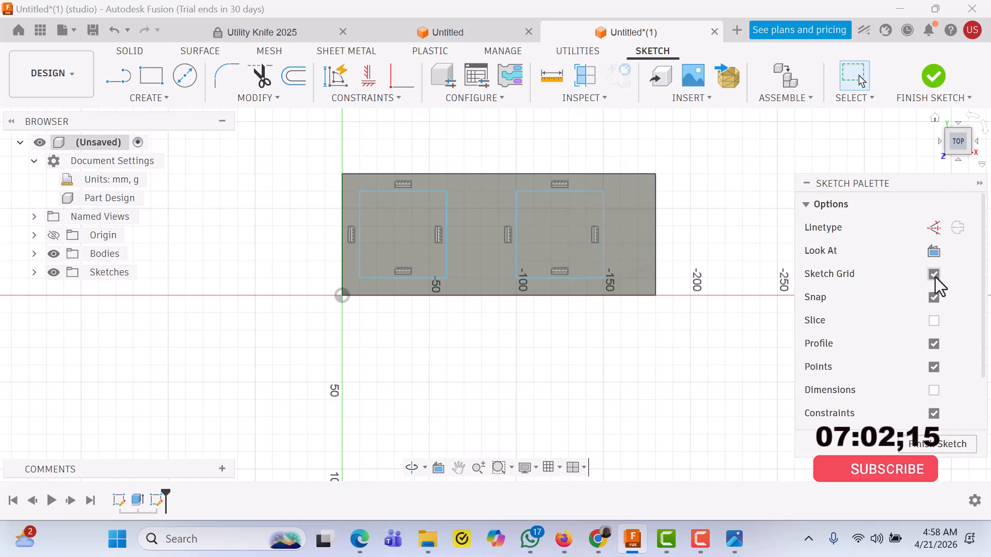
pyautogui.click(934, 275)
pyautogui.click(934, 275)
pyautogui.click(979, 184)
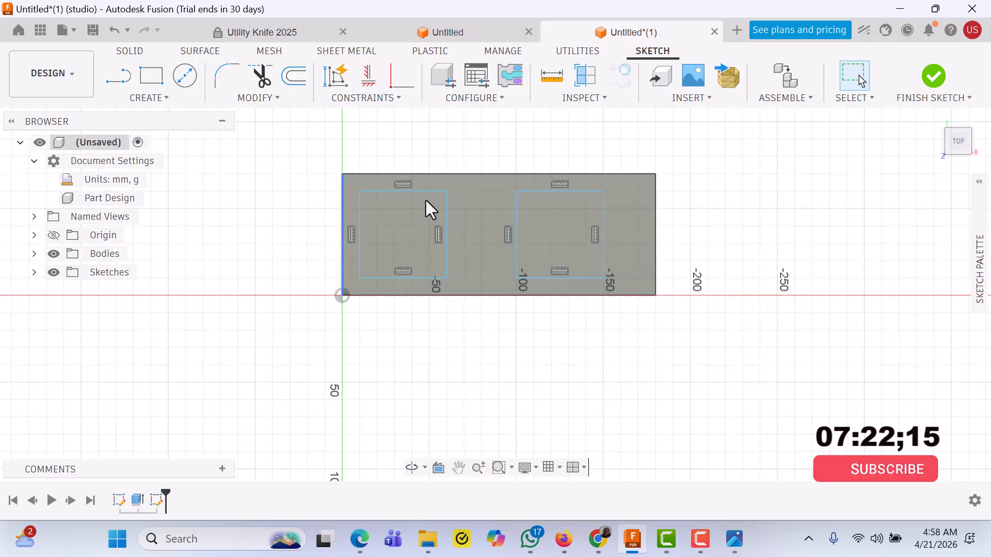
# Move the square nearer the origin by -10 mm in X, away from the block's origin end.
pyautogui.click(273, 98)
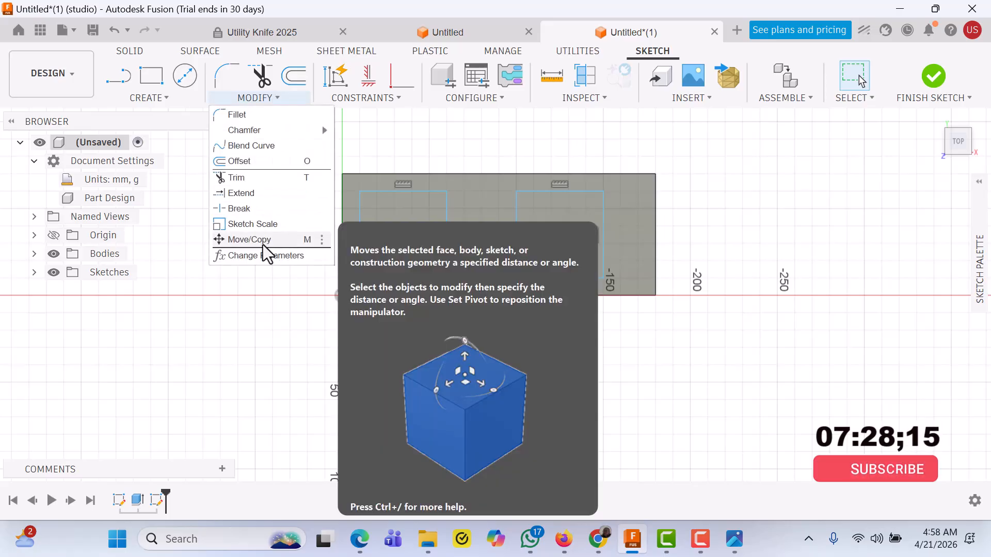
pyautogui.click(264, 242)
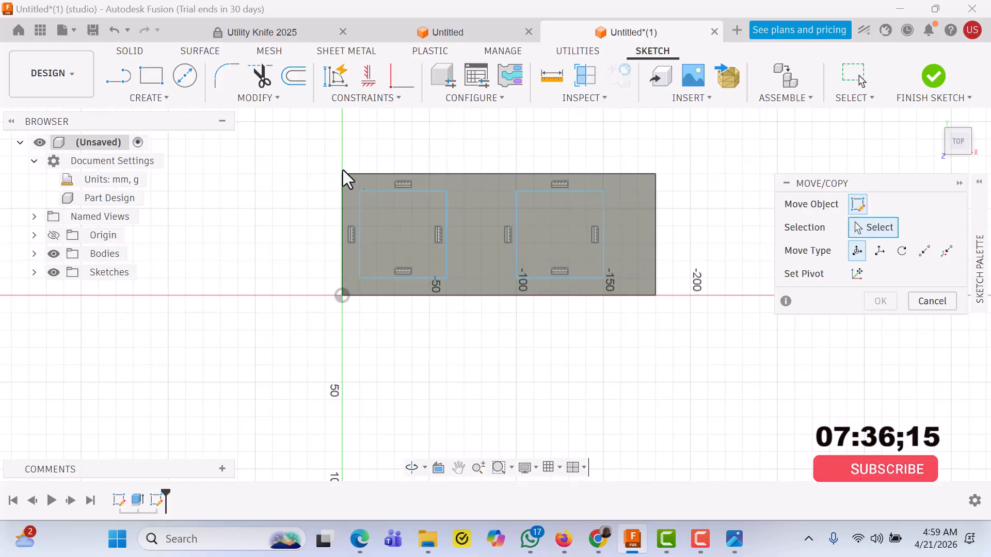
pyautogui.moveTo(352, 158)
pyautogui.mouseDown()
pyautogui.moveTo(454, 252)
pyautogui.moveTo(462, 304)
pyautogui.moveTo(451, 316)
pyautogui.mouseUp()
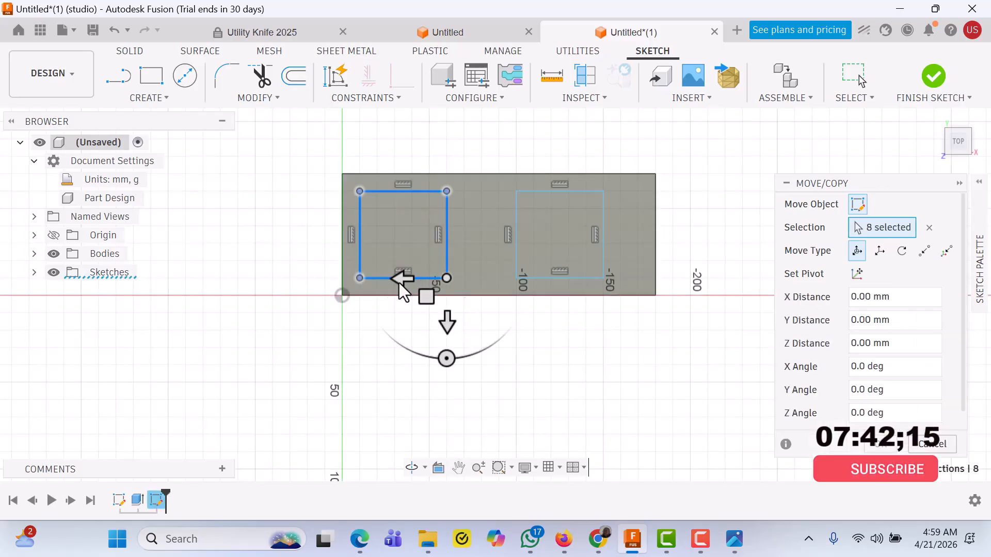
pyautogui.moveTo(403, 279); pyautogui.dragTo(418, 281)
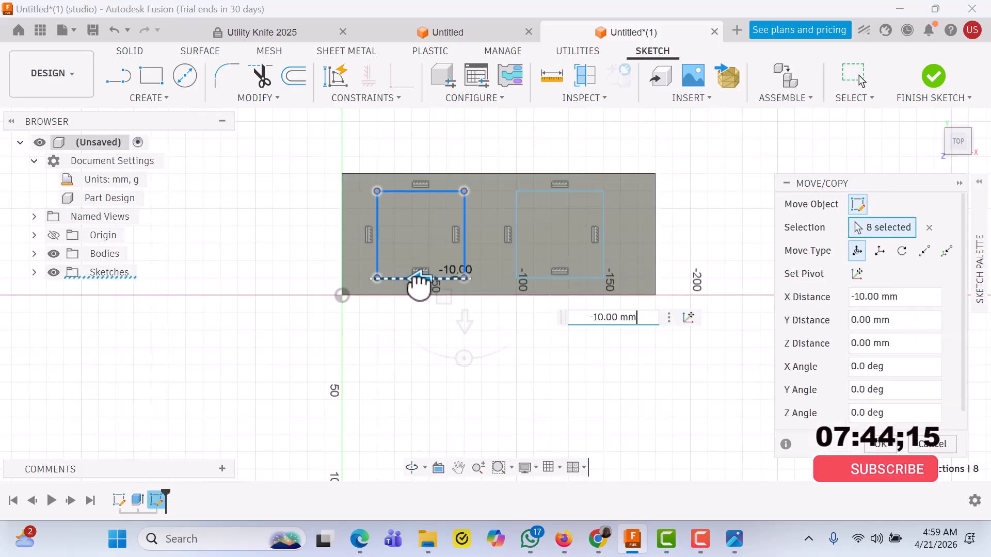
pyautogui.moveTo(464, 327)
pyautogui.mouseDown()
pyautogui.moveTo(466, 356)
pyautogui.moveTo(465, 309)
pyautogui.moveTo(465, 324)
pyautogui.mouseUp()
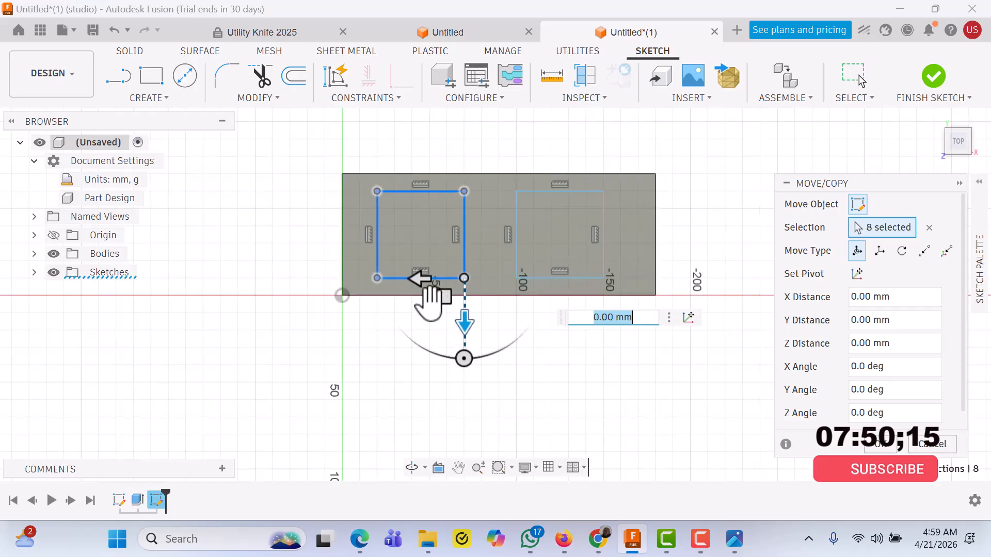
pyautogui.moveTo(420, 277)
pyautogui.mouseDown()
pyautogui.moveTo(434, 282)
pyautogui.moveTo(421, 280)
pyautogui.mouseUp()
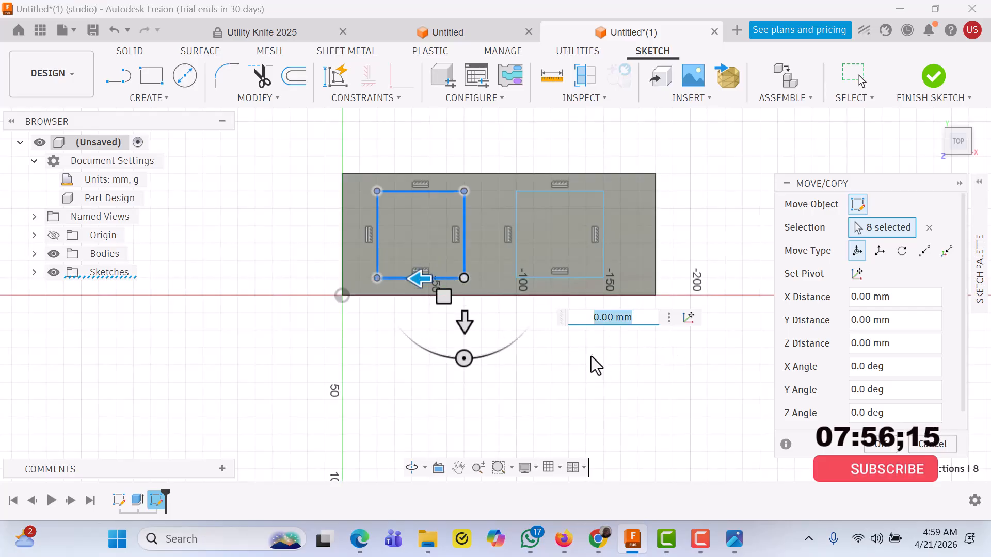
pyautogui.click(881, 445)
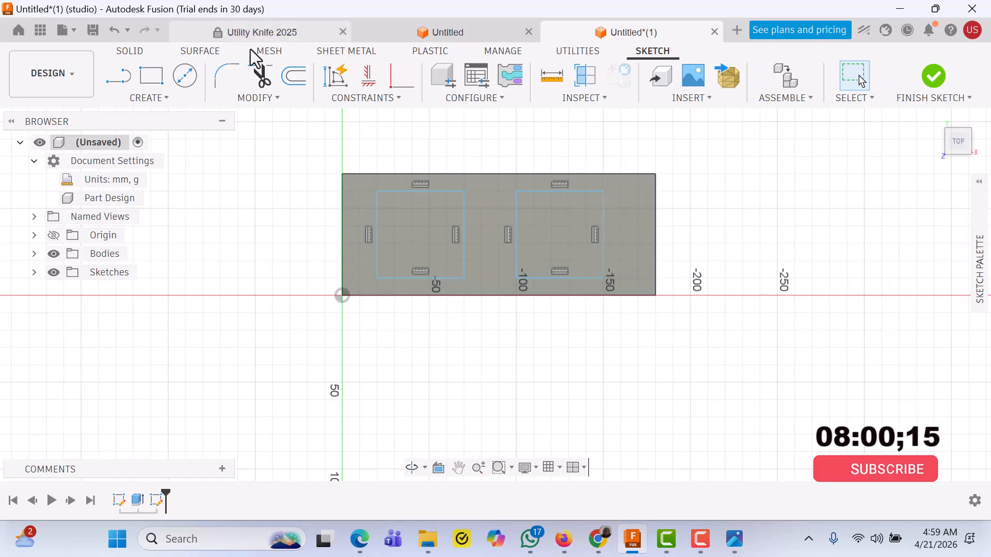
# Move the square farther from the origin by -10 mm in X and finish the sketch.
pyautogui.click(278, 99)
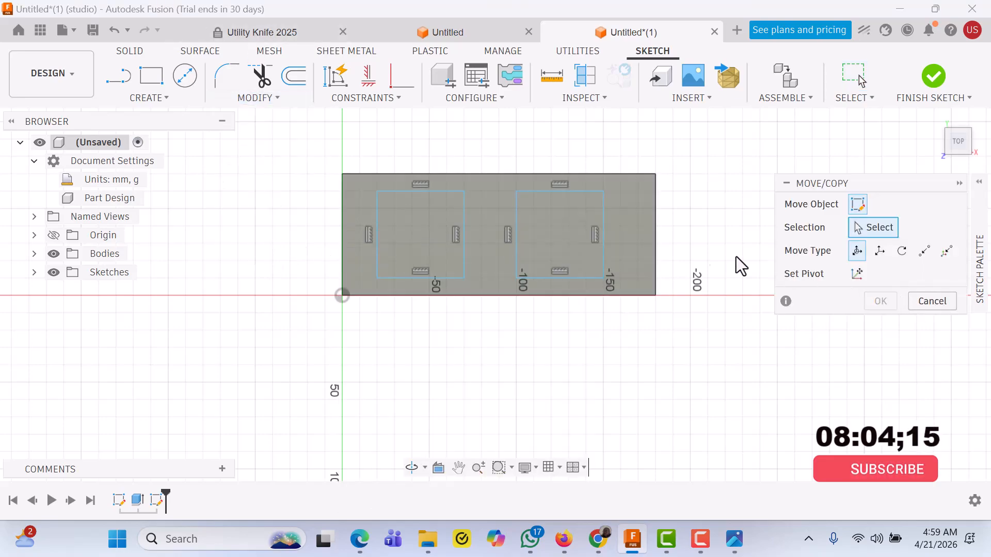
pyautogui.moveTo(504, 152)
pyautogui.mouseDown()
pyautogui.moveTo(638, 310)
pyautogui.moveTo(632, 323)
pyautogui.moveTo(615, 316)
pyautogui.mouseUp()
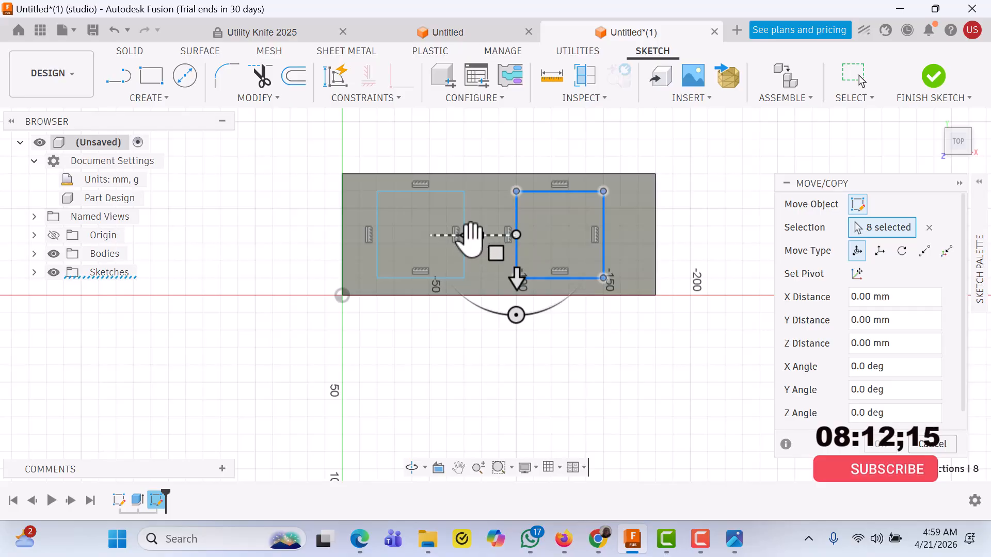
pyautogui.moveTo(471, 238); pyautogui.dragTo(483, 244)
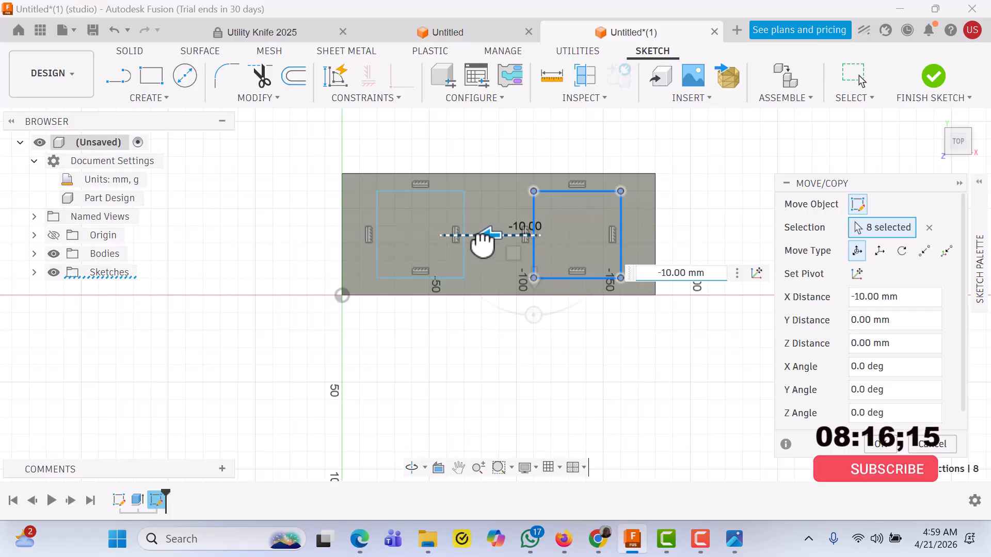
pyautogui.moveTo(482, 243); pyautogui.dragTo(482, 239)
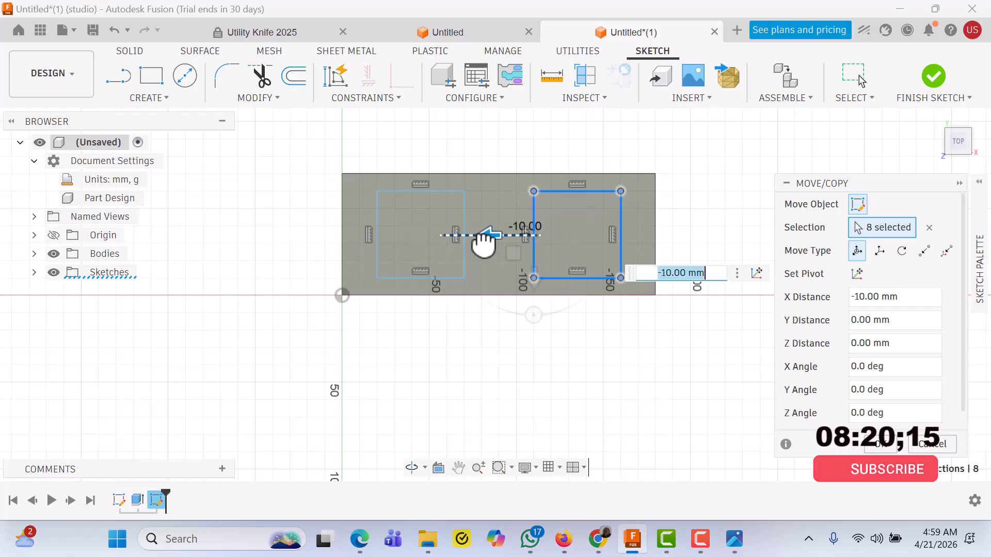
pyautogui.press('Return')
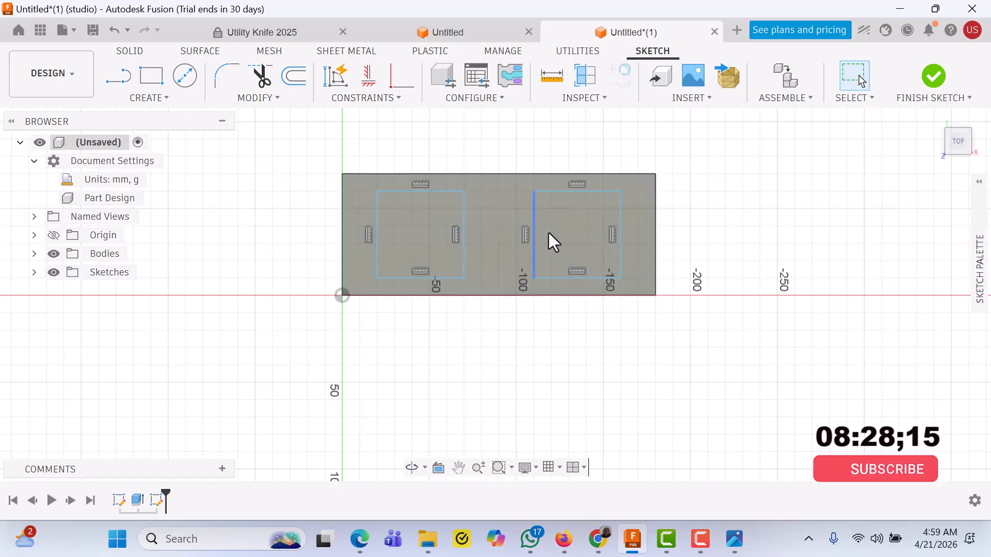
pyautogui.click(934, 73)
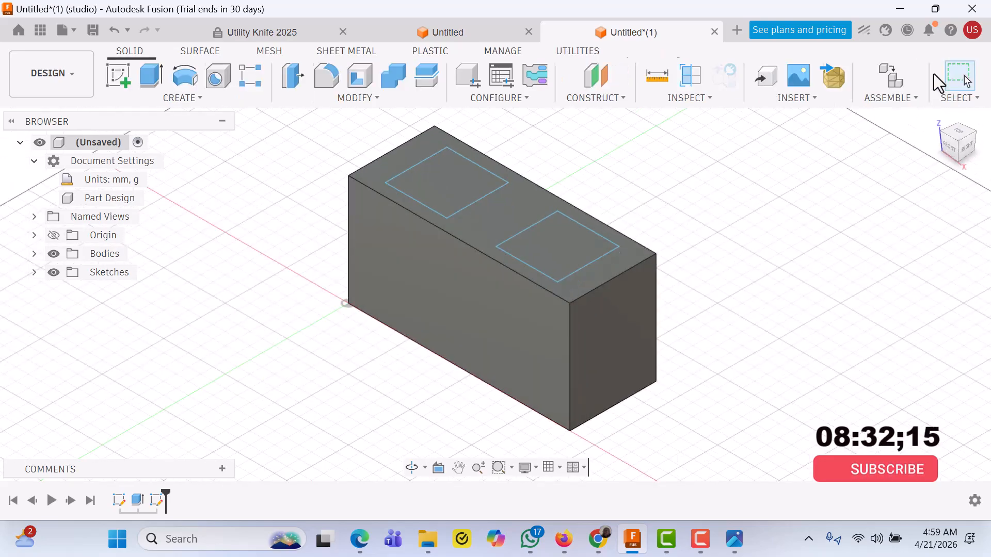
# Check the reference picture, and extrude both square profiles -140 mm as a cut through the block.
pyautogui.click(740, 554)
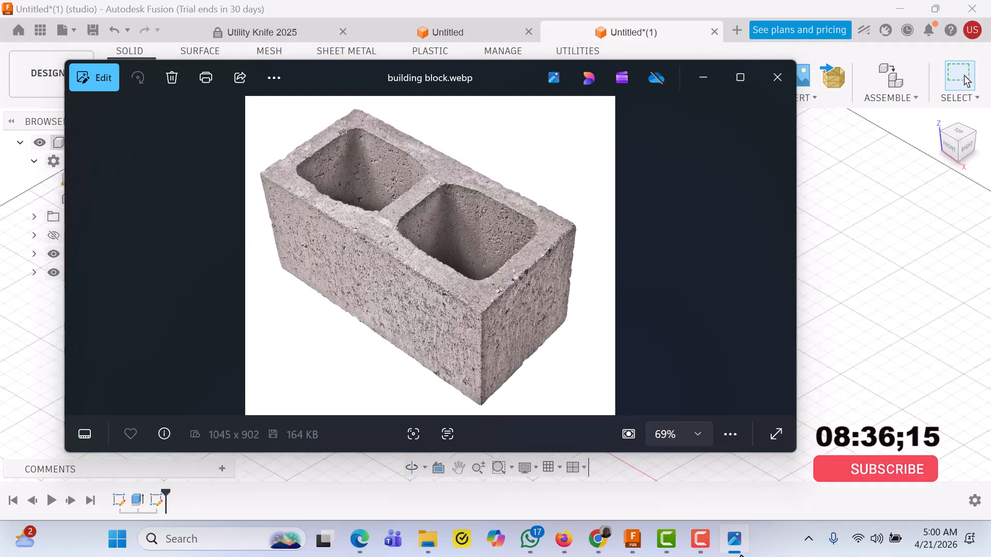
pyautogui.click(740, 555)
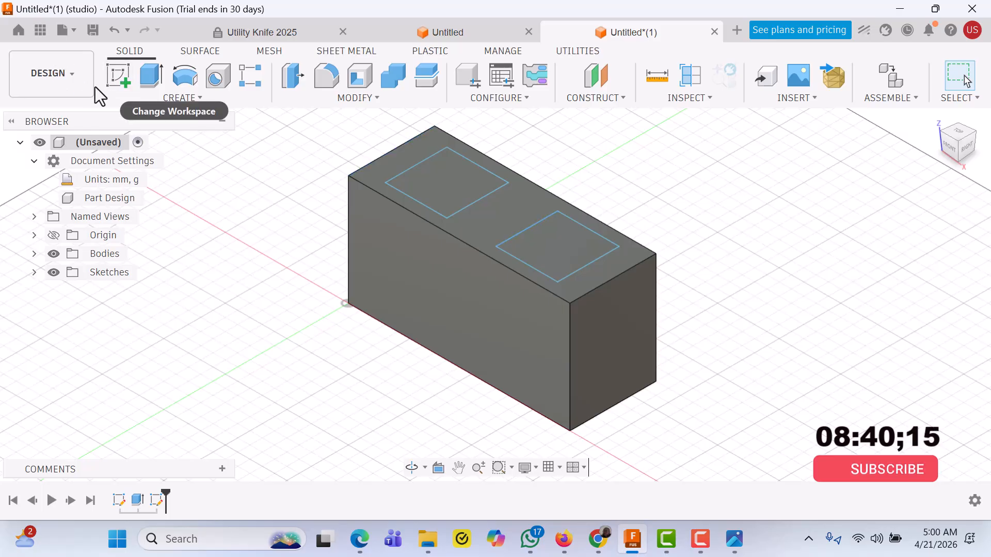
pyautogui.click(152, 80)
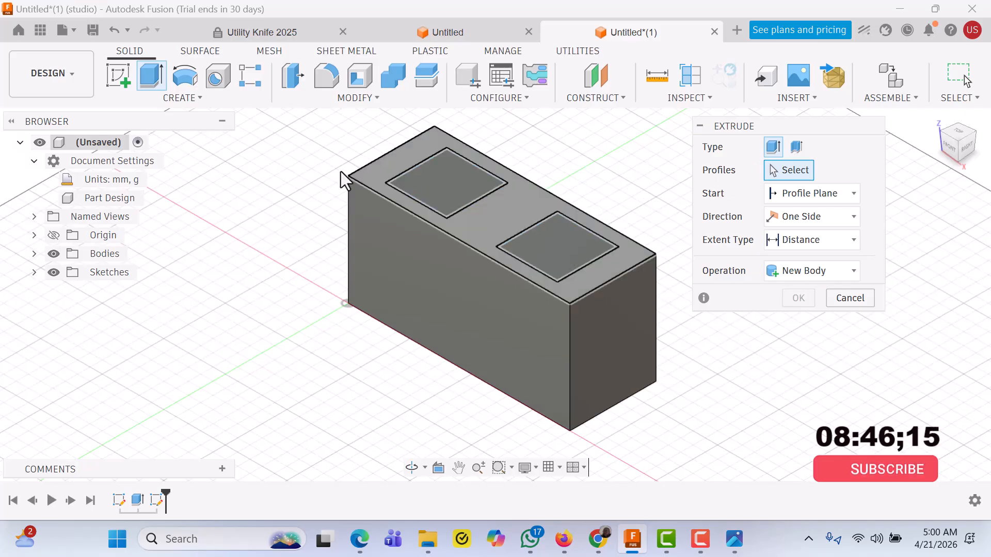
pyautogui.click(437, 187)
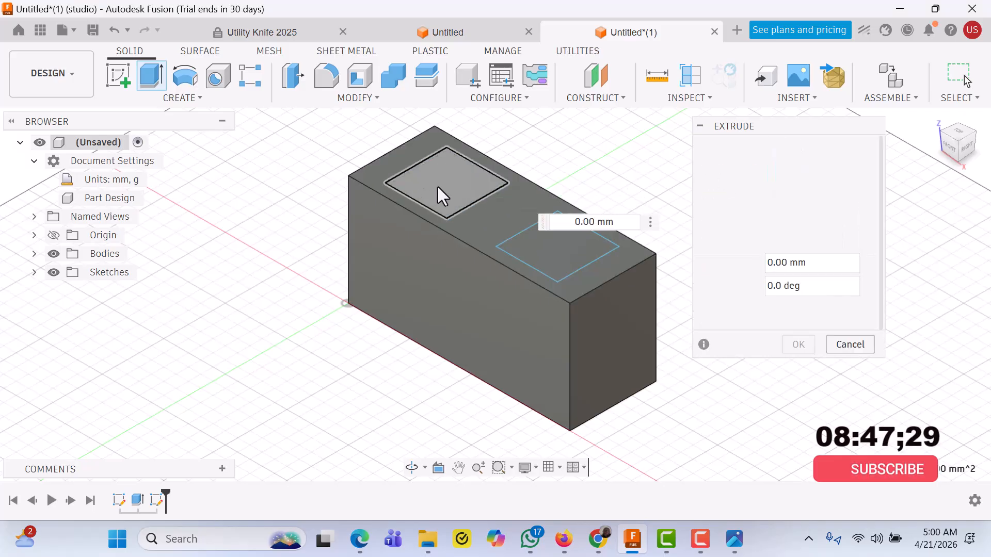
pyautogui.click(553, 254)
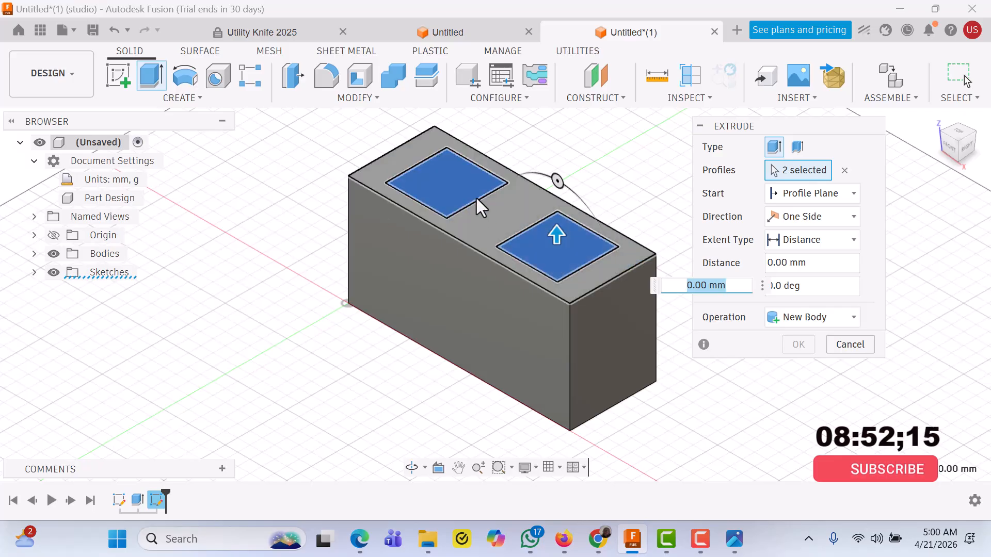
pyautogui.moveTo(555, 228); pyautogui.dragTo(561, 189)
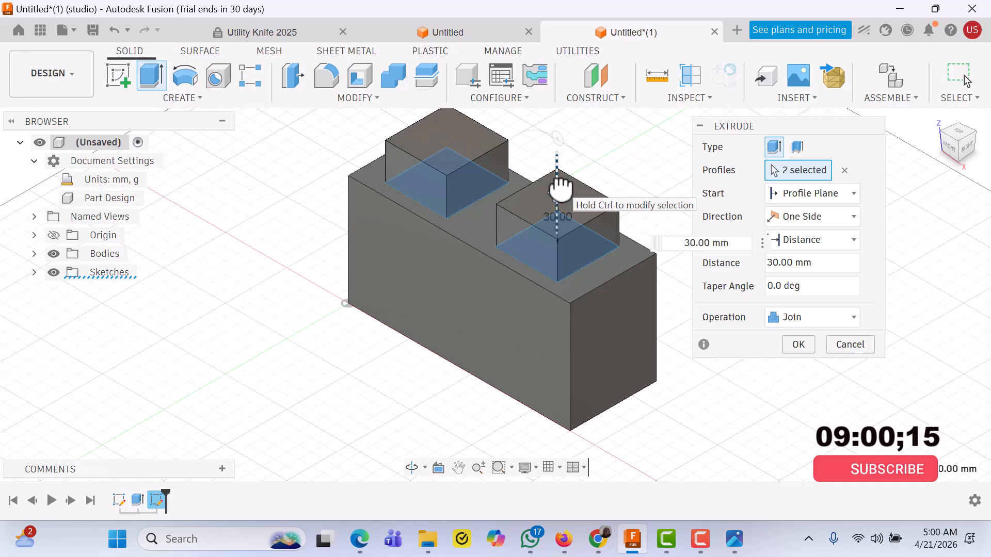
pyautogui.moveTo(561, 189); pyautogui.dragTo(527, 426)
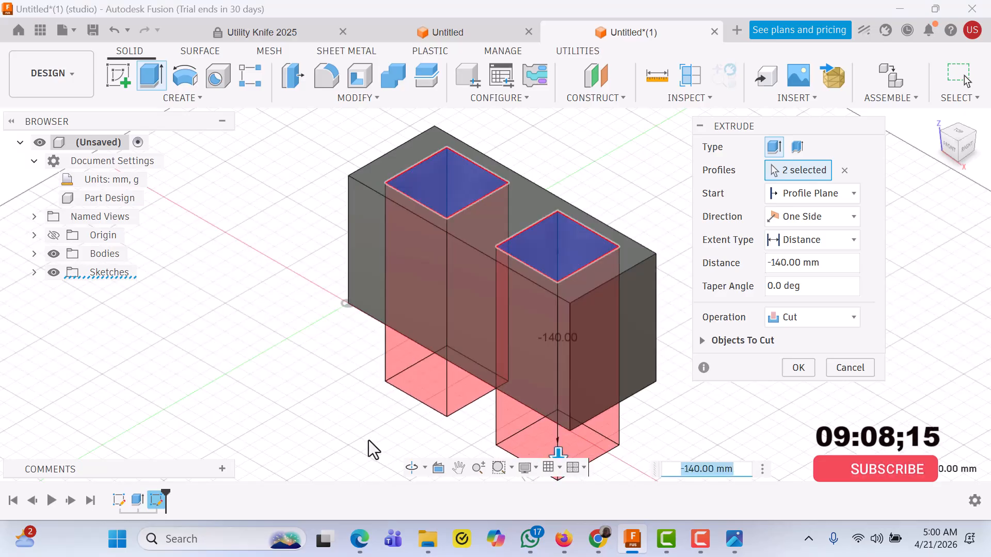
pyautogui.click(798, 367)
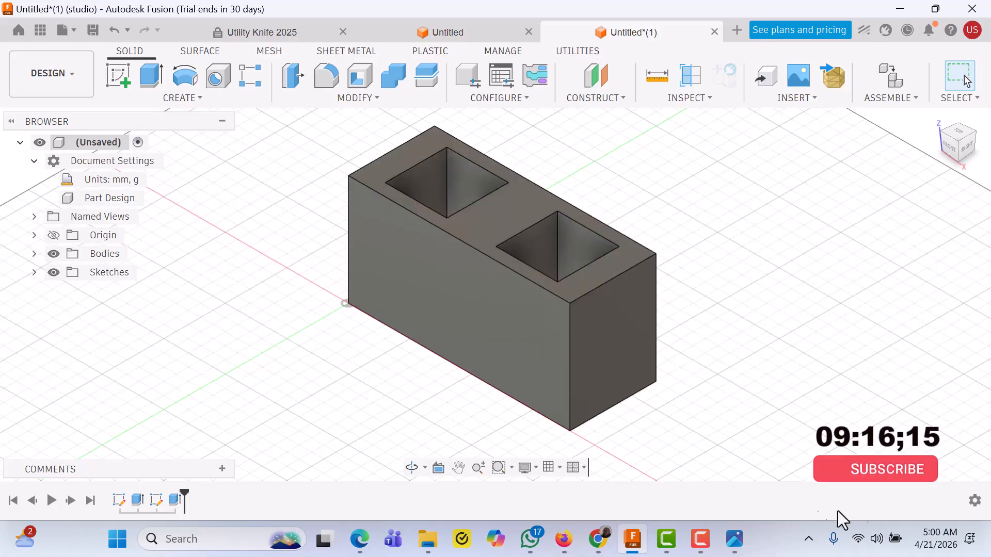
# Compare the block with the reference picture and inspect both through-cavities from below and above.
pyautogui.click(735, 539)
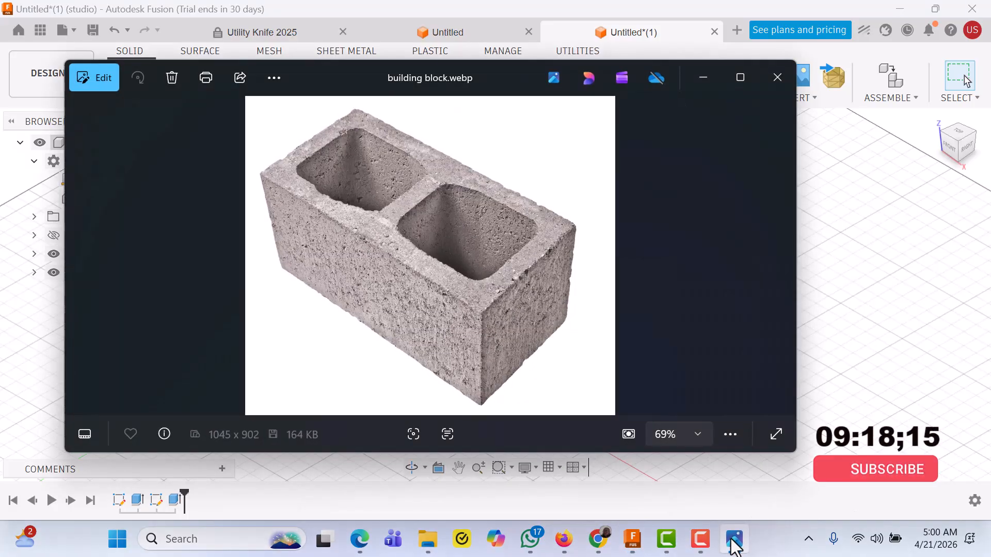
pyautogui.click(735, 540)
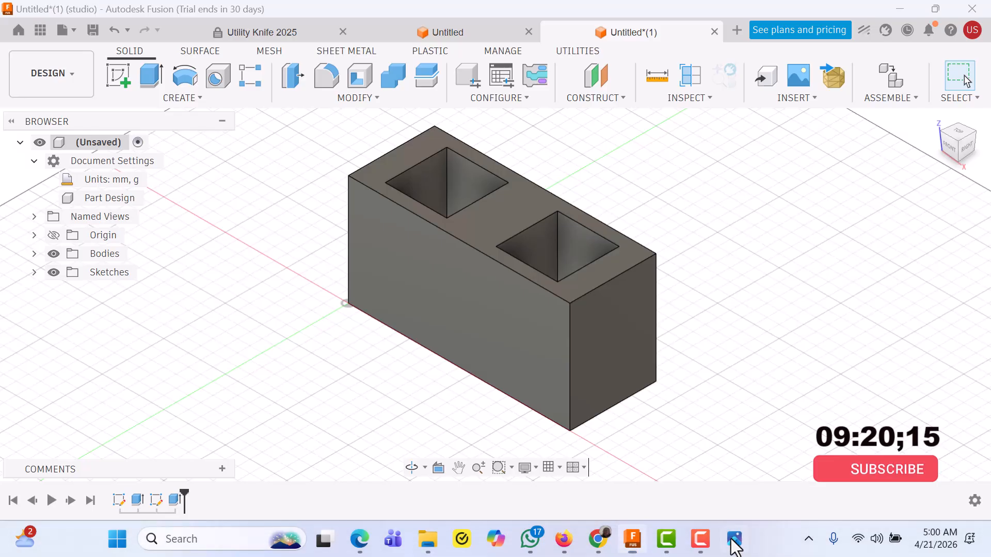
pyautogui.click(735, 539)
pyautogui.click(736, 539)
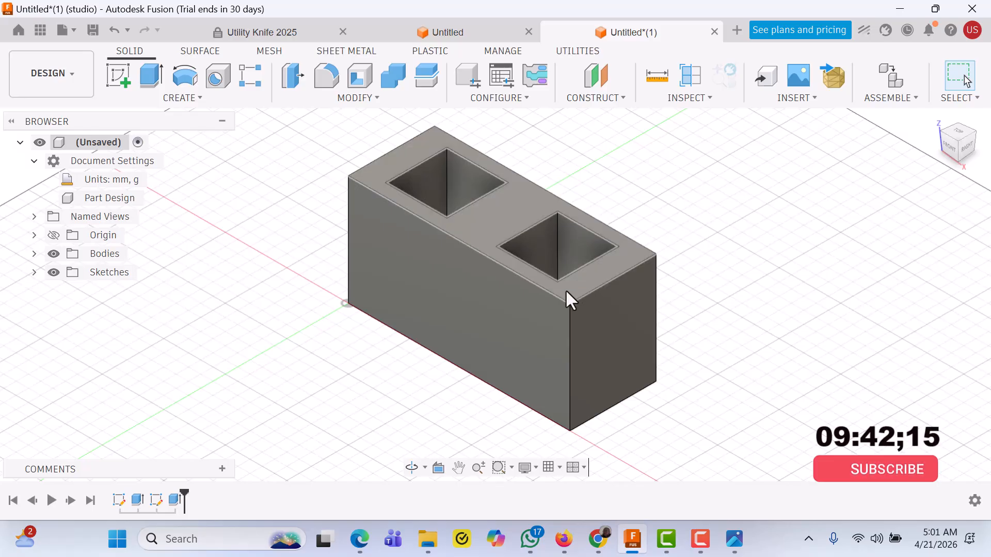
pyautogui.moveTo(529, 311)
pyautogui.mouseDown(button='middle')
pyautogui.moveTo(553, 274)
pyautogui.moveTo(531, 312)
pyautogui.moveTo(542, 308)
pyautogui.moveTo(525, 305)
pyautogui.mouseUp(button='middle')
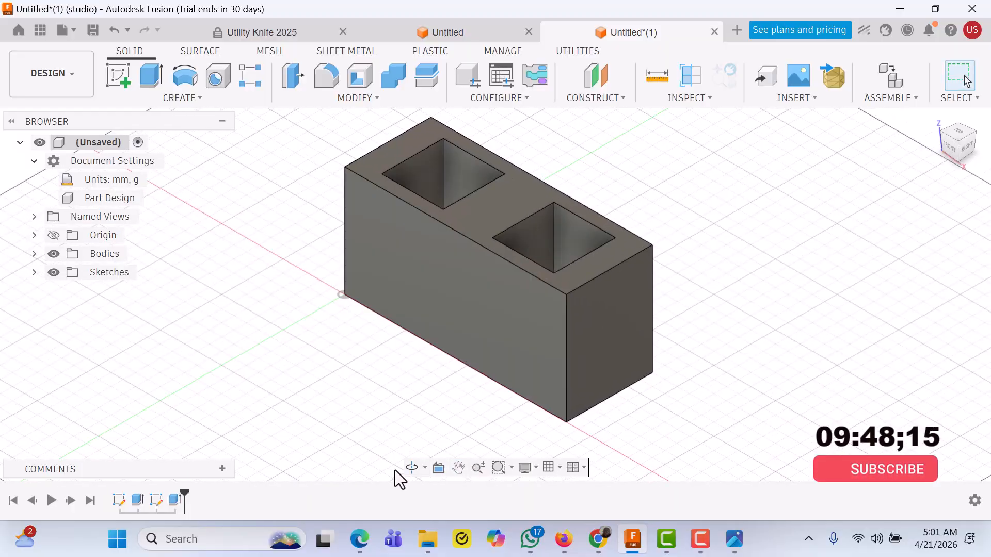
pyautogui.click(409, 470)
pyautogui.moveTo(483, 290); pyautogui.dragTo(377, 255)
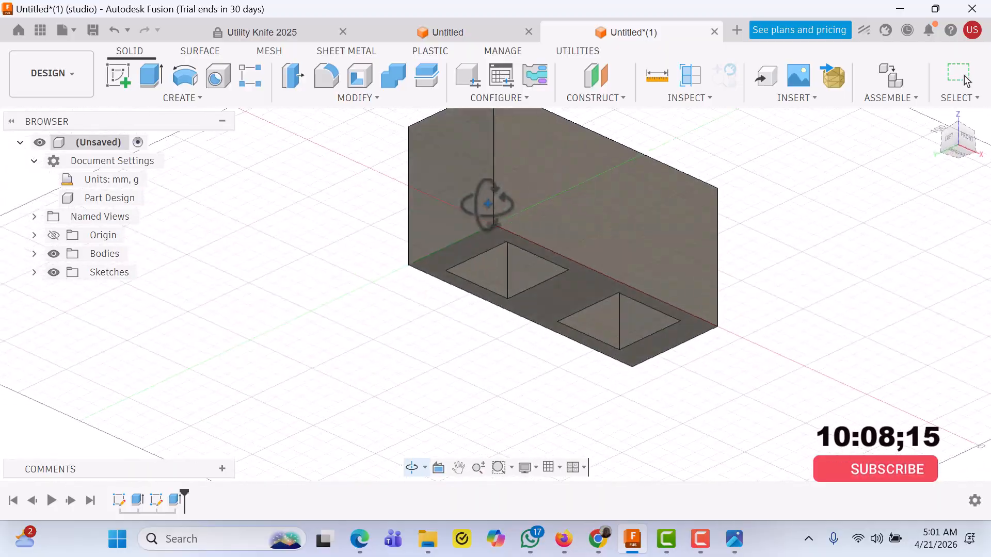
pyautogui.moveTo(643, 147); pyautogui.dragTo(711, 282)
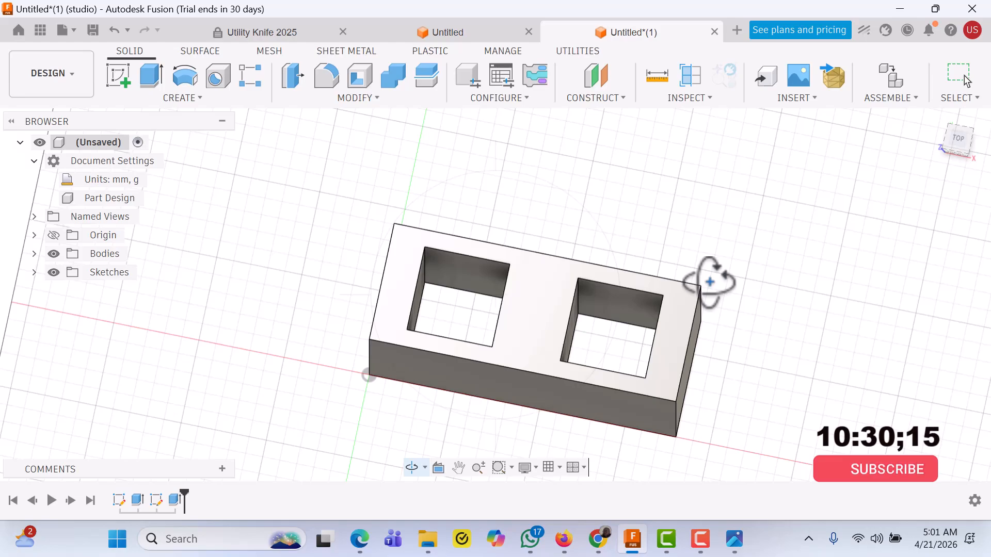
pyautogui.moveTo(637, 401)
pyautogui.mouseDown()
pyautogui.moveTo(688, 295)
pyautogui.moveTo(652, 355)
pyautogui.moveTo(657, 388)
pyautogui.moveTo(632, 391)
pyautogui.moveTo(635, 377)
pyautogui.moveTo(699, 361)
pyautogui.moveTo(719, 364)
pyautogui.moveTo(711, 375)
pyautogui.mouseUp()
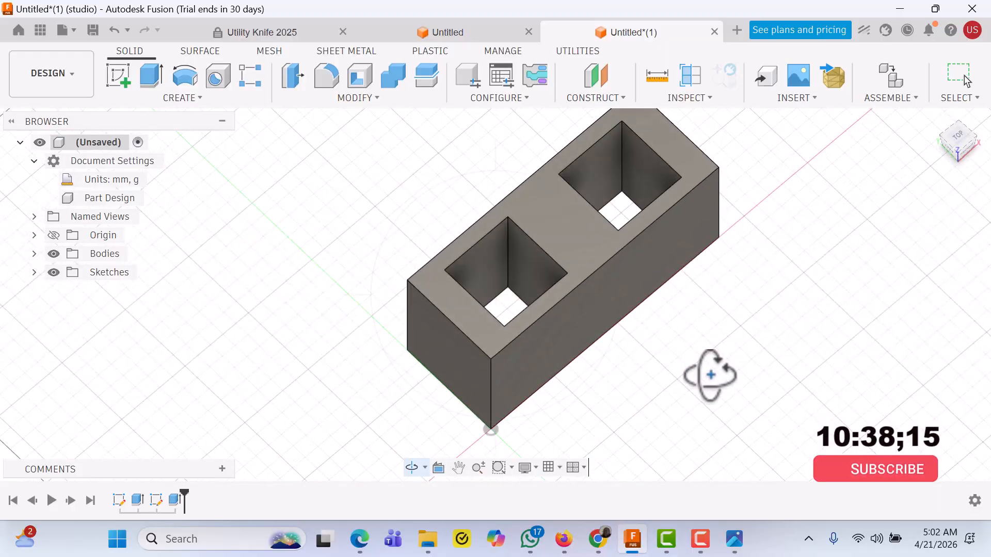